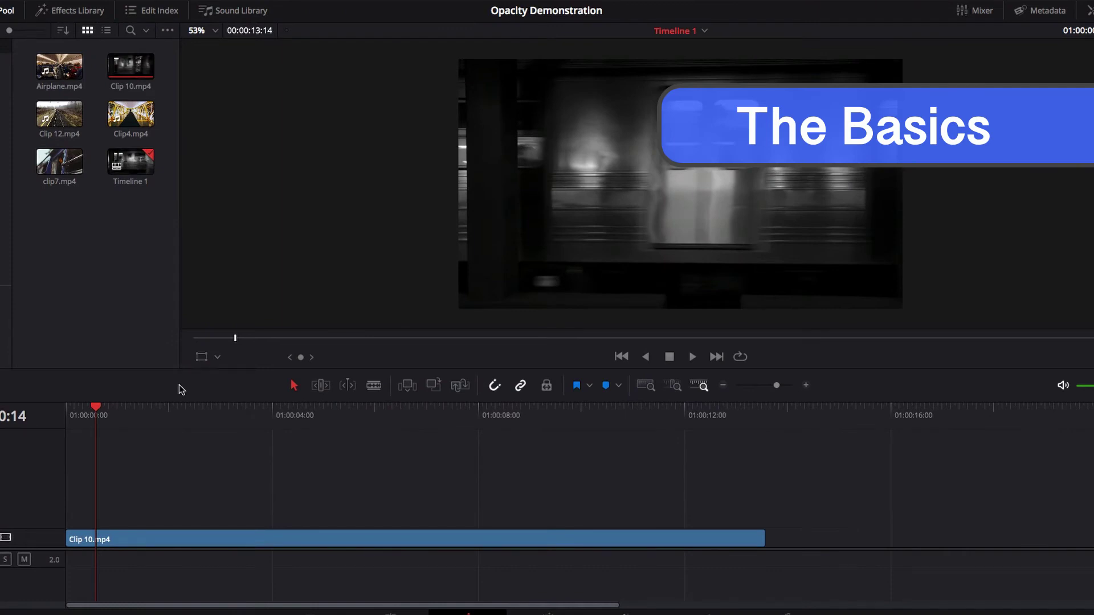
# Open the Inspector for Clip 10.mp4 and move the playhead to 01:00:01:06.
pyautogui.click(176, 545)
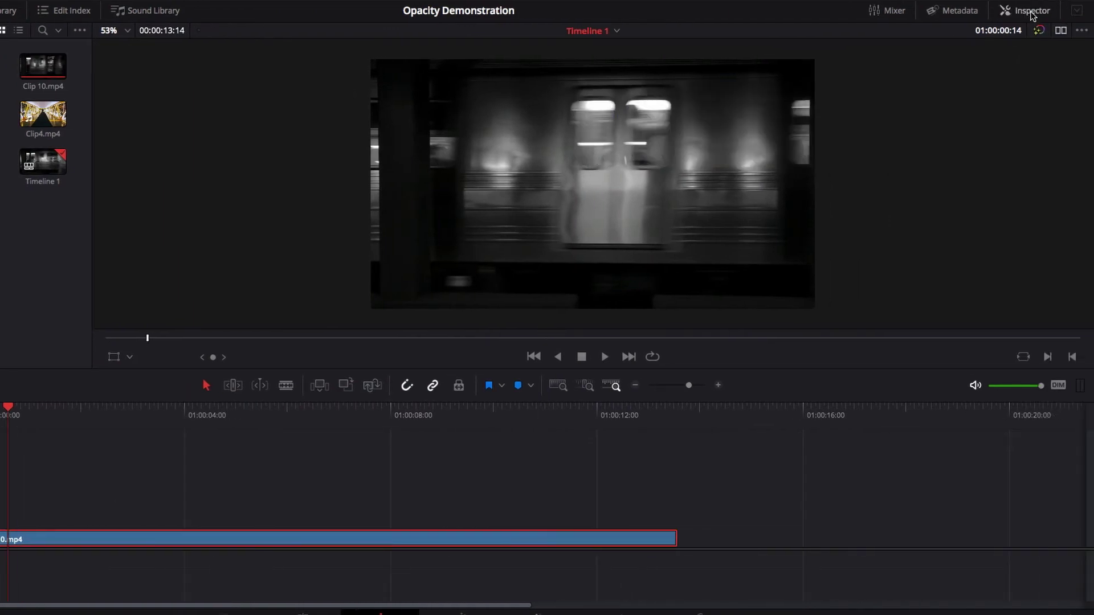
pyautogui.click(1029, 12)
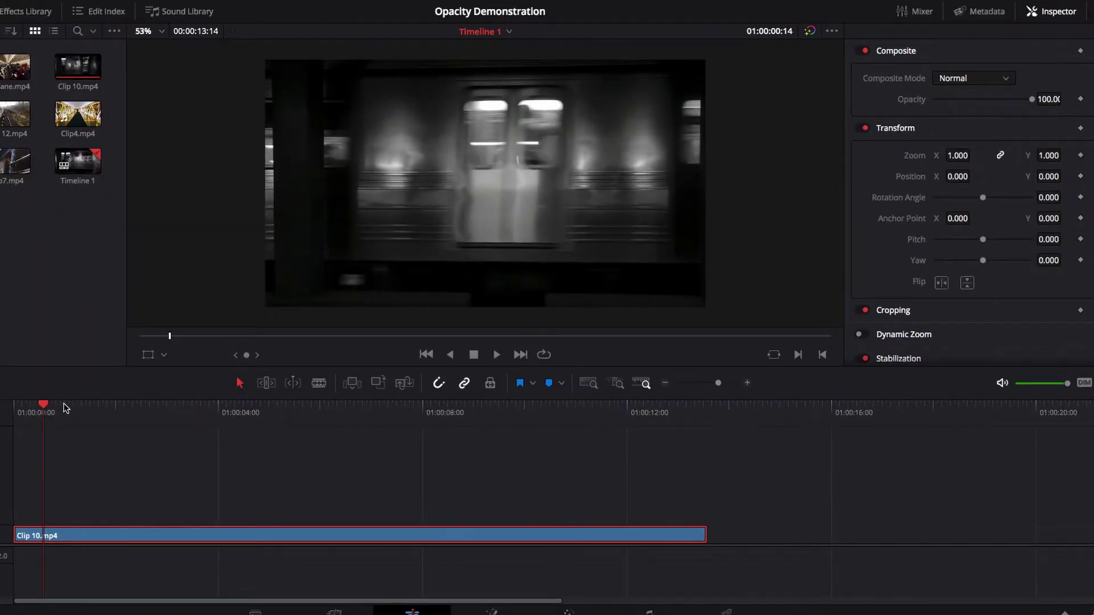
pyautogui.moveTo(45, 406); pyautogui.dragTo(80, 411)
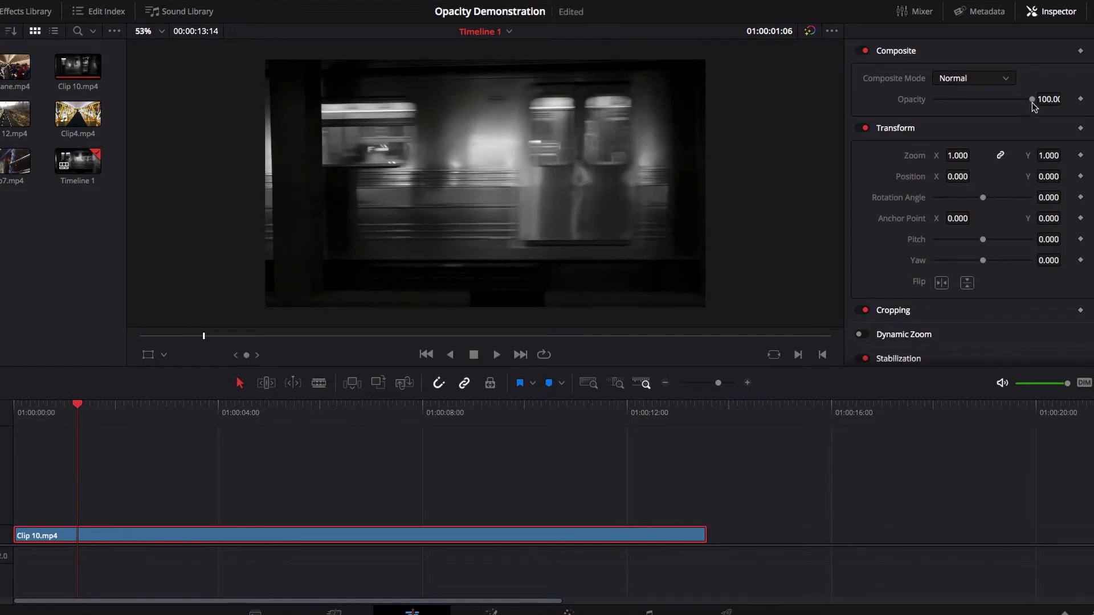
# Lower the opacity of Clip 10.mp4 to 0, then restore it to 100.
pyautogui.moveTo(1032, 100); pyautogui.dragTo(935, 111)
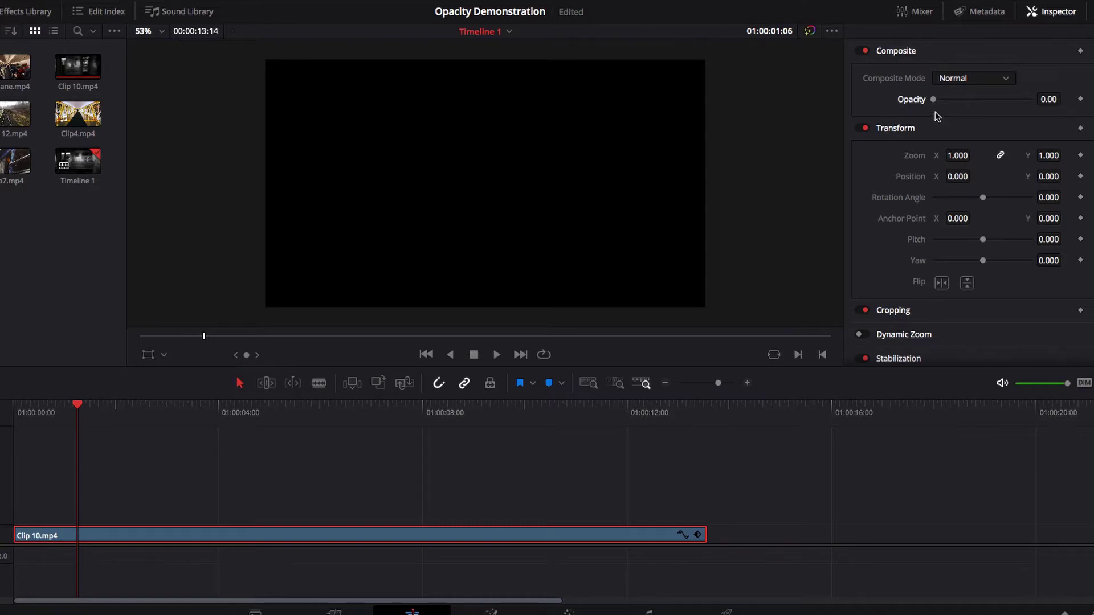
pyautogui.moveTo(932, 99); pyautogui.dragTo(1035, 107)
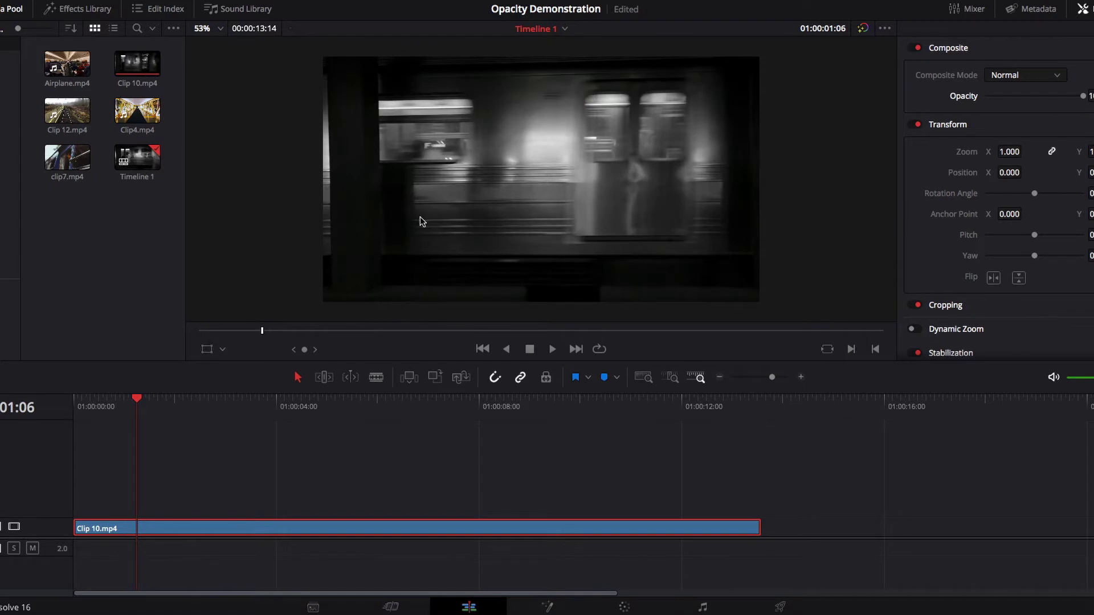
# Place Airplane.mp4 on a track above Clip 10.mp4 at the playhead and set its opacity to 0.
pyautogui.moveTo(65, 70); pyautogui.dragTo(147, 502)
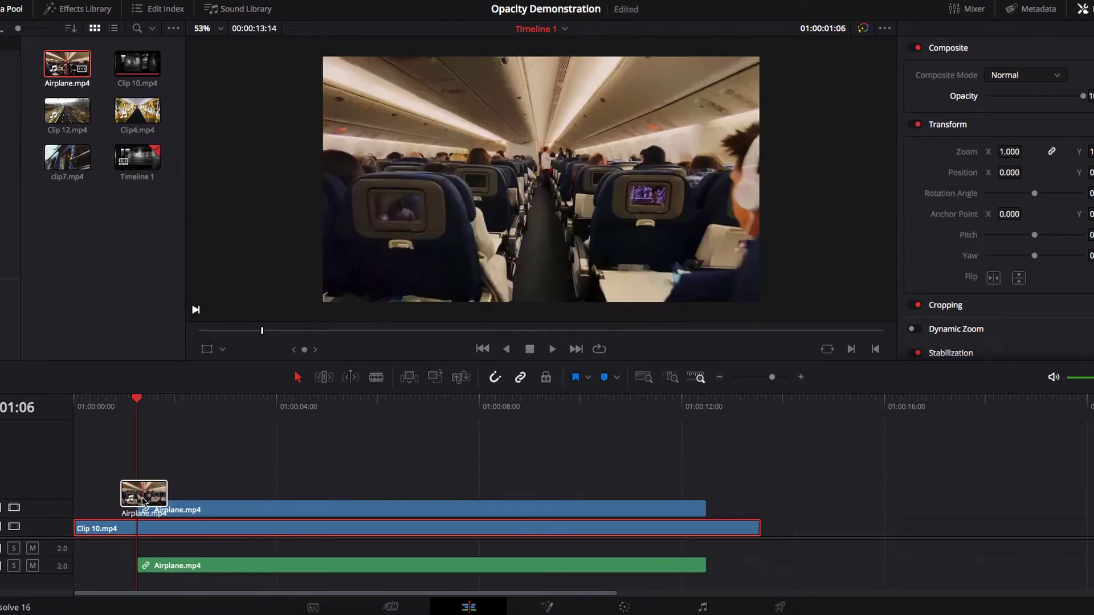
pyautogui.click(183, 505)
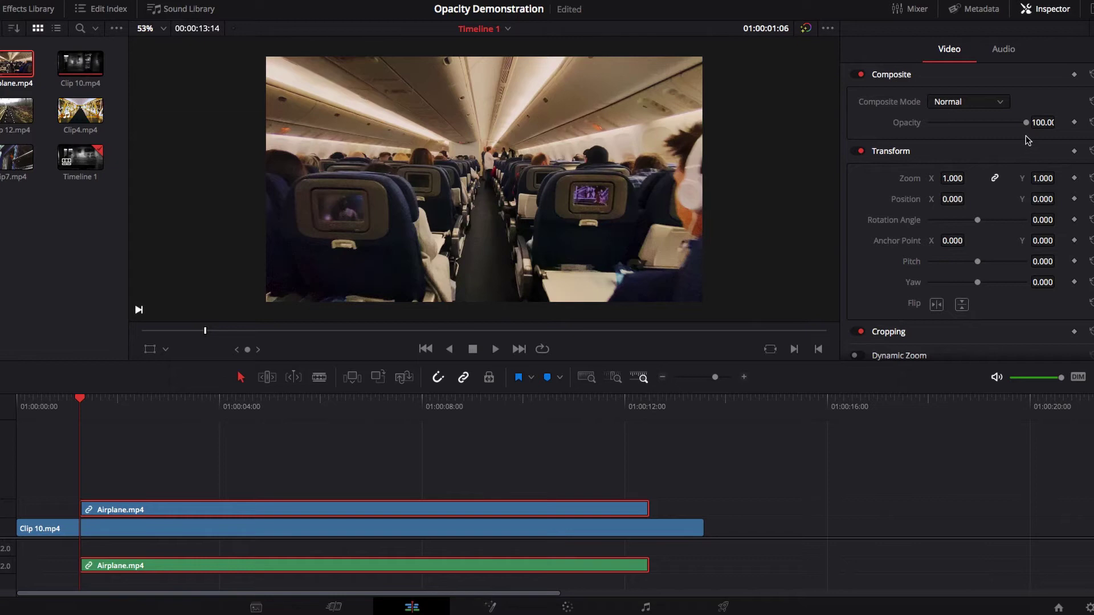
pyautogui.moveTo(1027, 127); pyautogui.dragTo(928, 132)
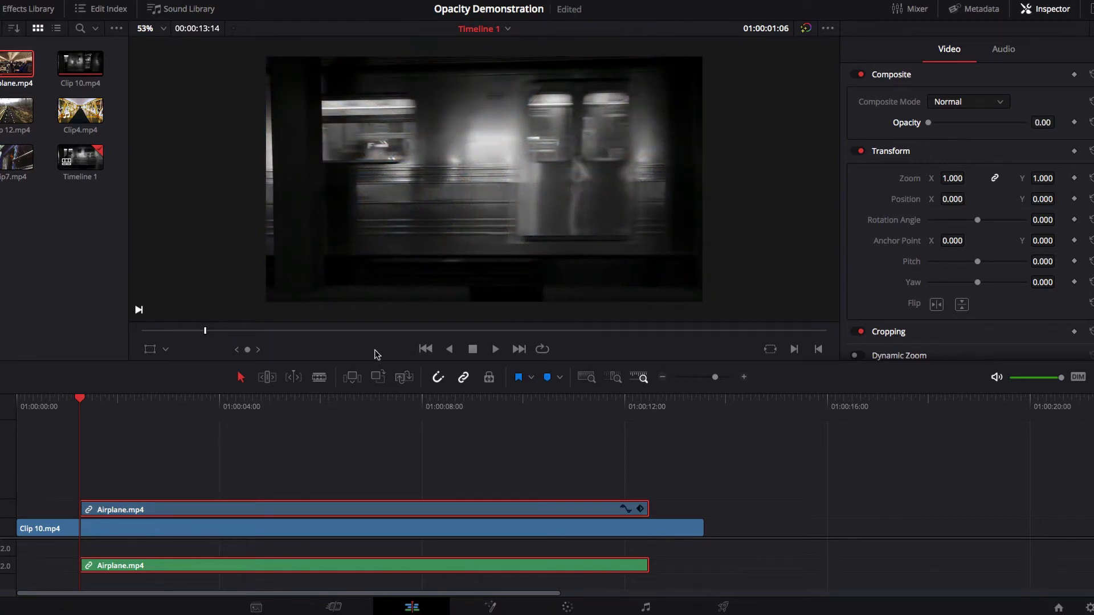
# Restore the opacity of Airplane.mp4 to 100 and scrub through the start of the overlap.
pyautogui.moveTo(103, 402)
pyautogui.mouseDown()
pyautogui.moveTo(164, 409)
pyautogui.moveTo(88, 409)
pyautogui.mouseUp()
pyautogui.moveTo(928, 123); pyautogui.dragTo(1029, 124)
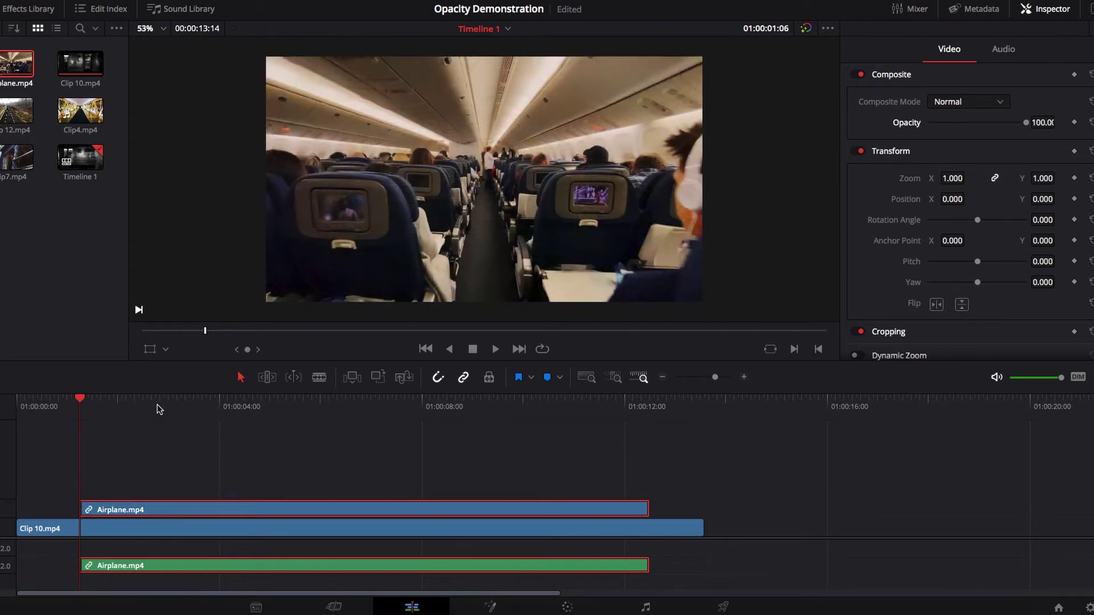
pyautogui.moveTo(150, 407); pyautogui.dragTo(88, 405)
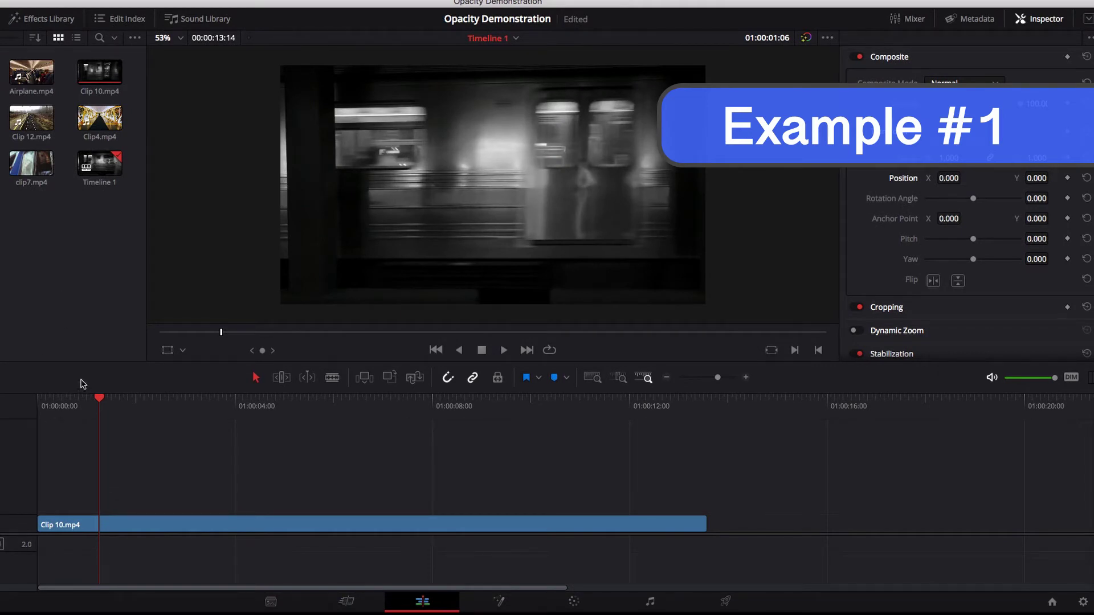
# Place Airplane.mp4 on a new track above Clip 10.mp4, starting at 01:00:01:06, and select it.
pyautogui.click(33, 77)
pyautogui.moveTo(33, 77); pyautogui.dragTo(105, 500)
pyautogui.click(124, 507)
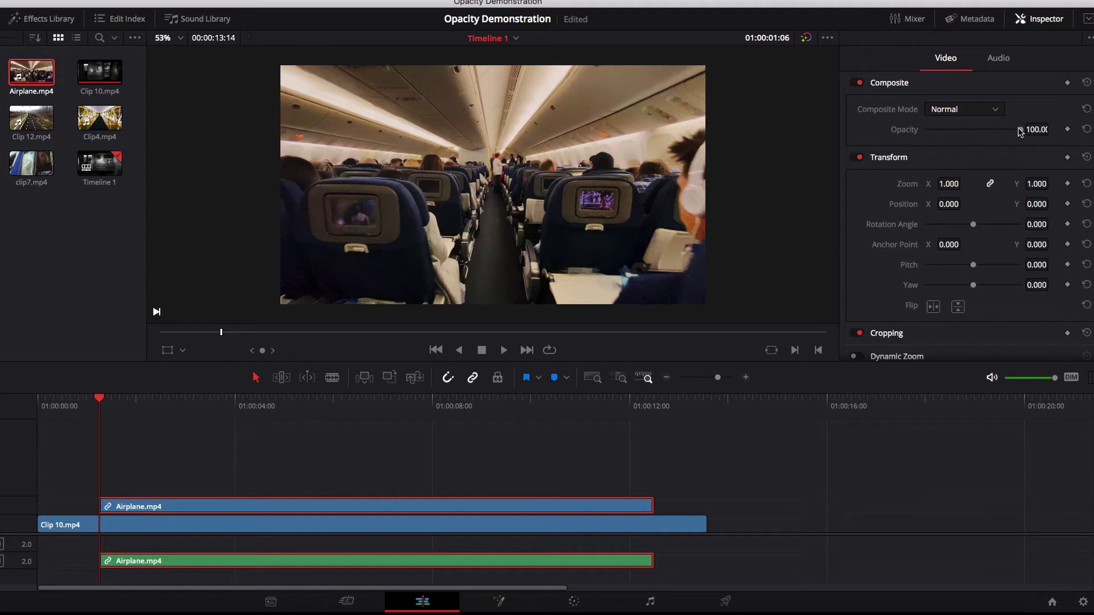
# Keyframe the opacity of Airplane.mp4 at 0 at 01:00:01:06 and at 50.99 at 01:00:02:20.
pyautogui.moveTo(1021, 129); pyautogui.dragTo(920, 132)
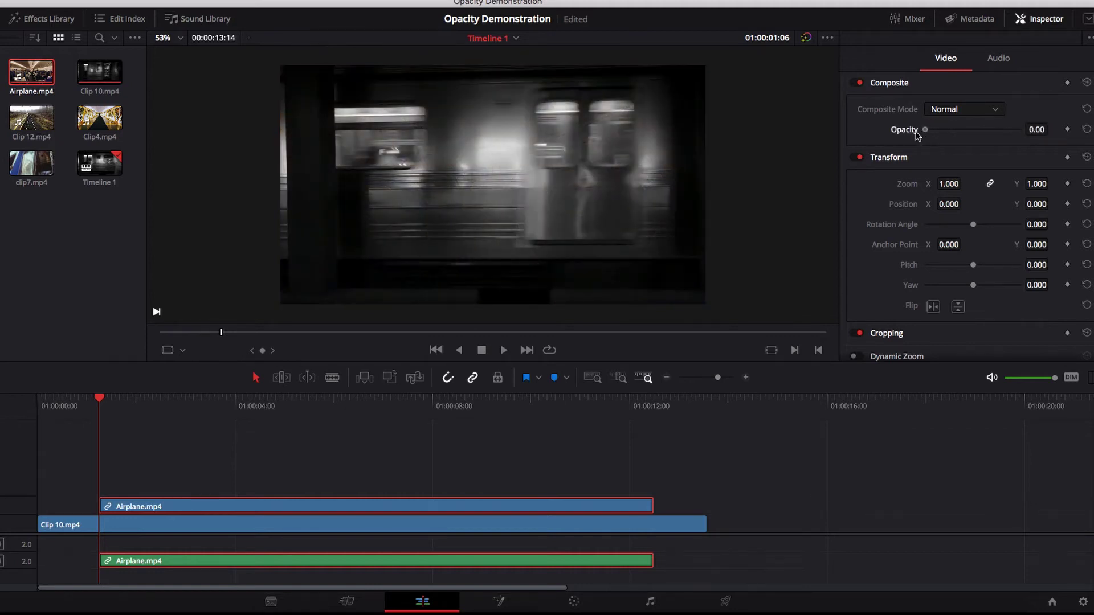
pyautogui.click(1067, 130)
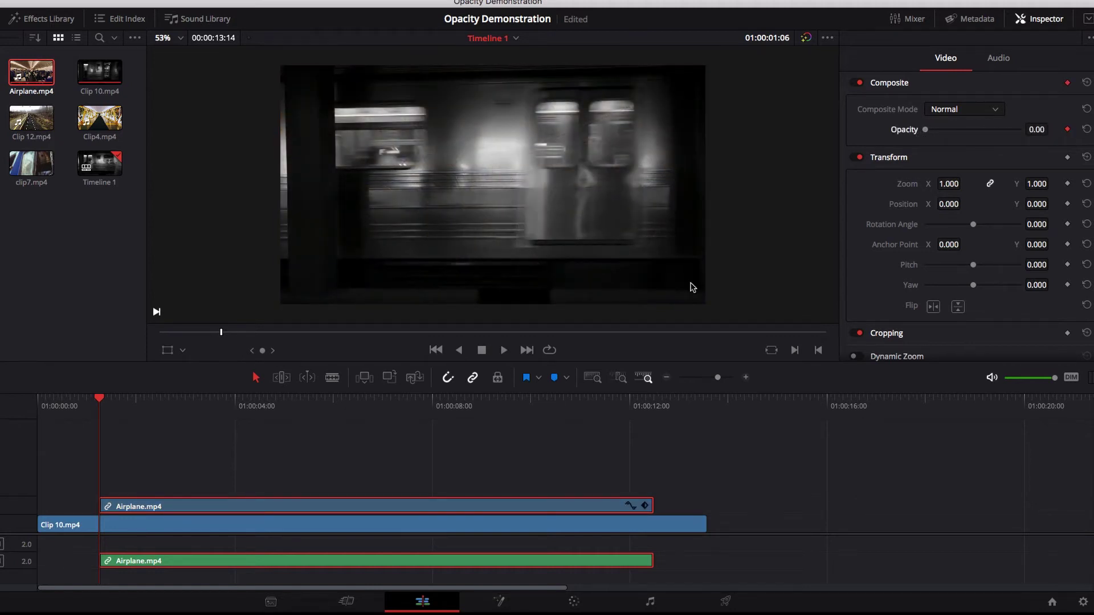
pyautogui.moveTo(168, 403); pyautogui.dragTo(176, 403)
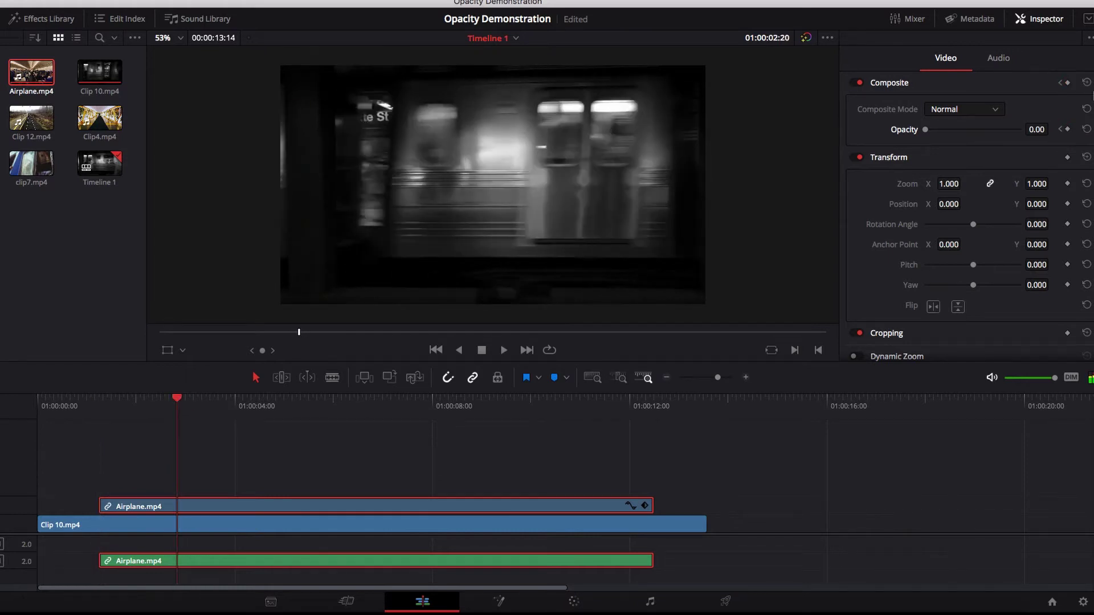
pyautogui.click(1068, 130)
pyautogui.moveTo(927, 134); pyautogui.dragTo(974, 133)
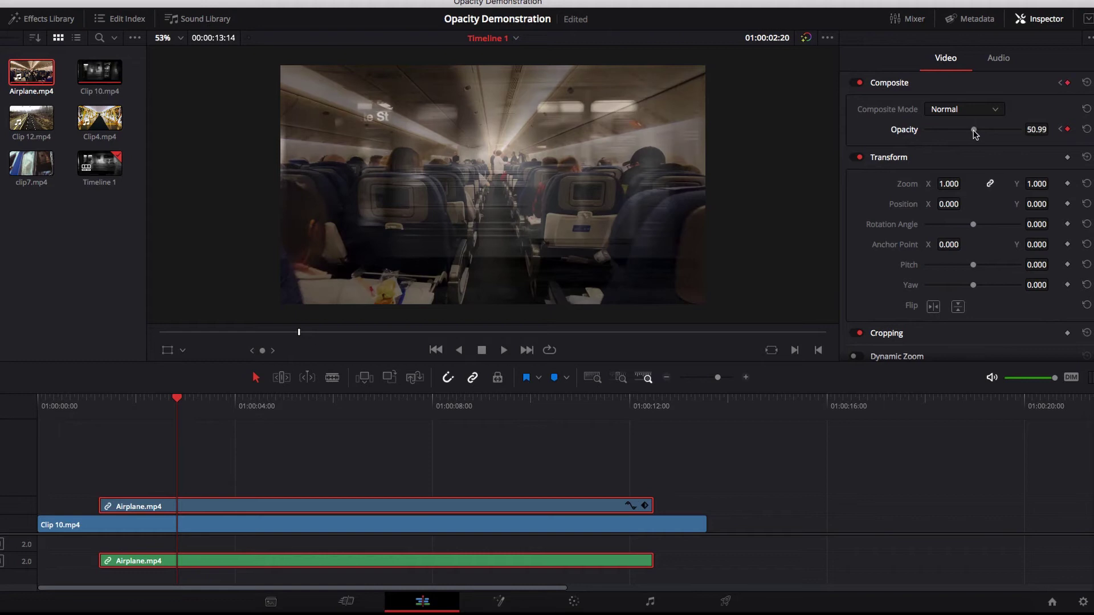
# Add an opacity keyframe holding 50.99 at 01:00:05:11 and one at 0 at 01:00:07:04 on Airplane.mp4.
pyautogui.click(300, 399)
pyautogui.moveTo(301, 399); pyautogui.dragTo(307, 399)
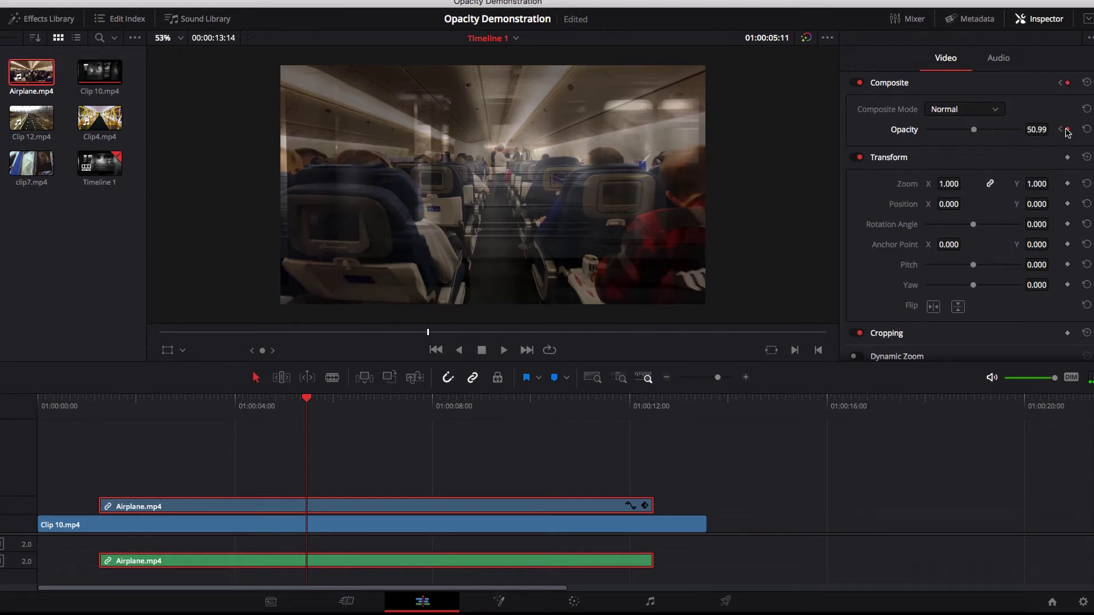
pyautogui.moveTo(377, 399); pyautogui.dragTo(391, 399)
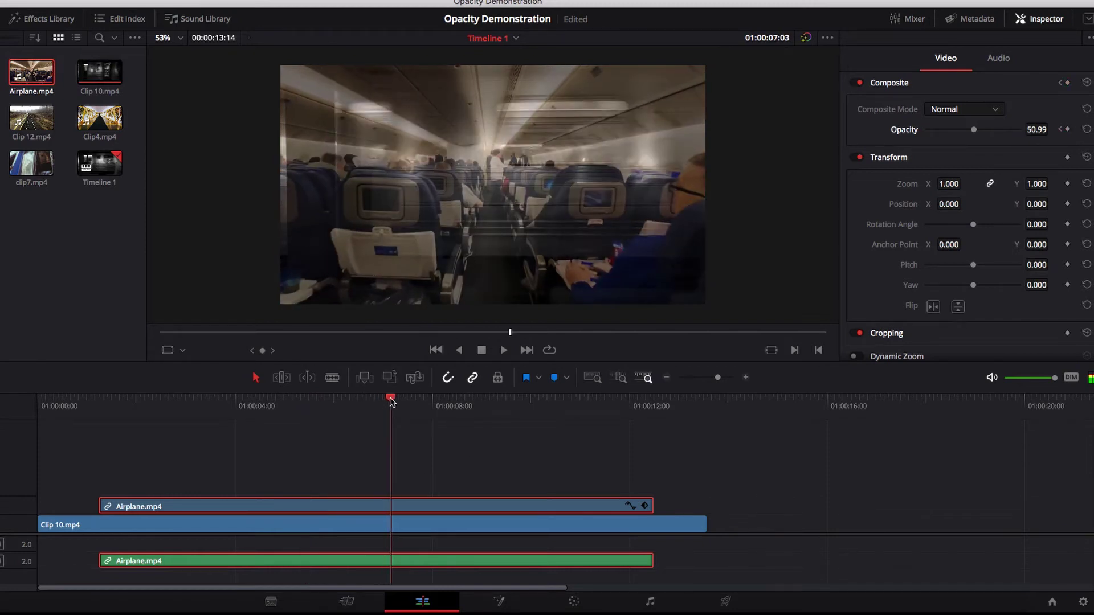
pyautogui.click(1067, 130)
pyautogui.moveTo(975, 133); pyautogui.dragTo(918, 135)
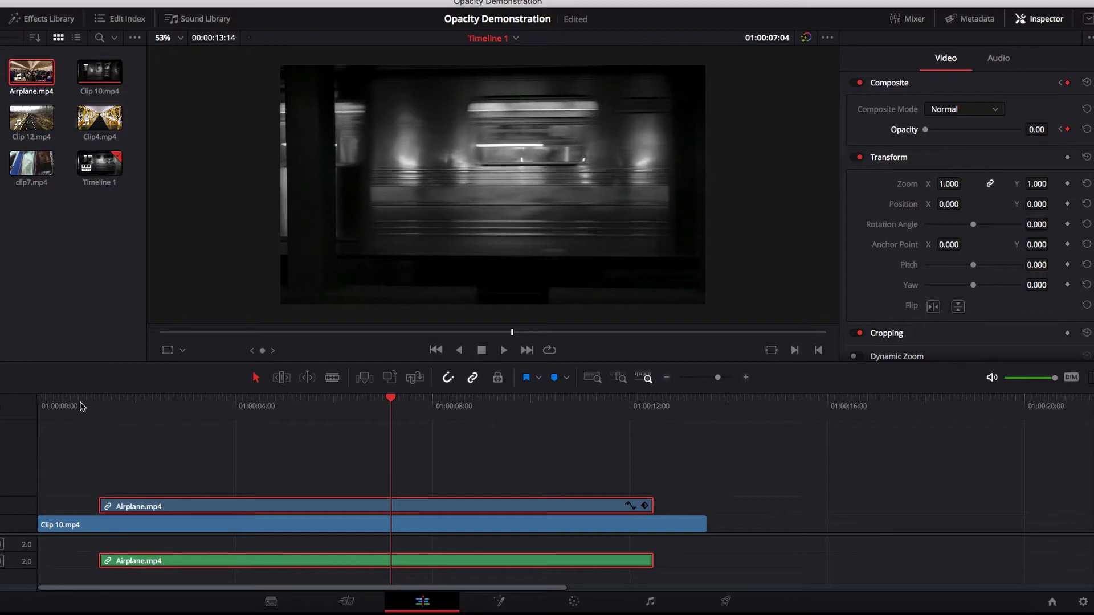
# Play back the opacity fade twice from the timeline start, then return the playhead to the start of Airplane.mp4.
pyautogui.click(41, 406)
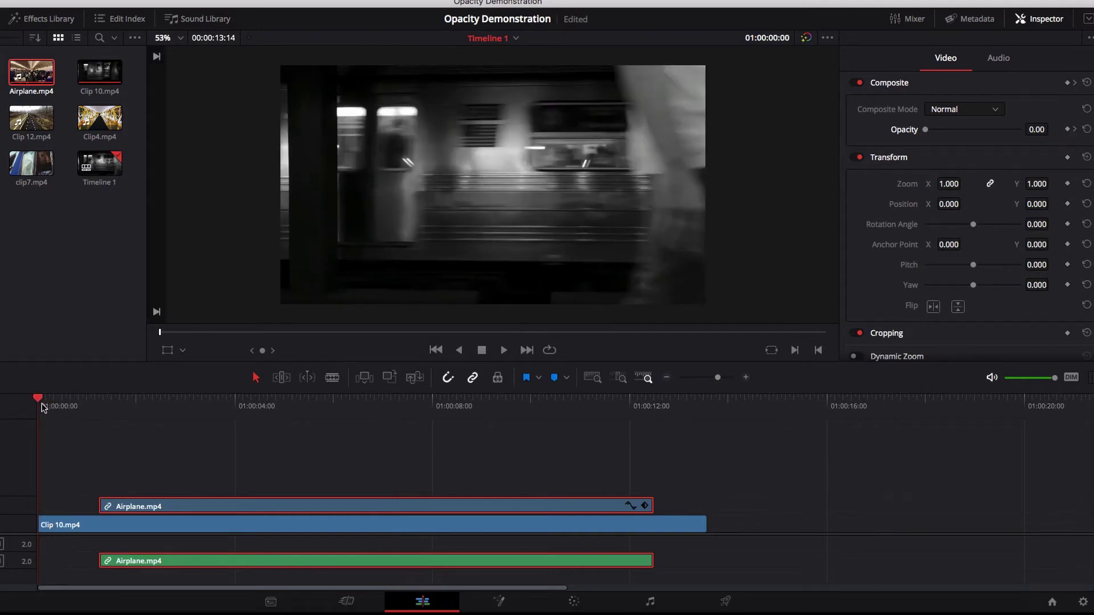
pyautogui.press('space')
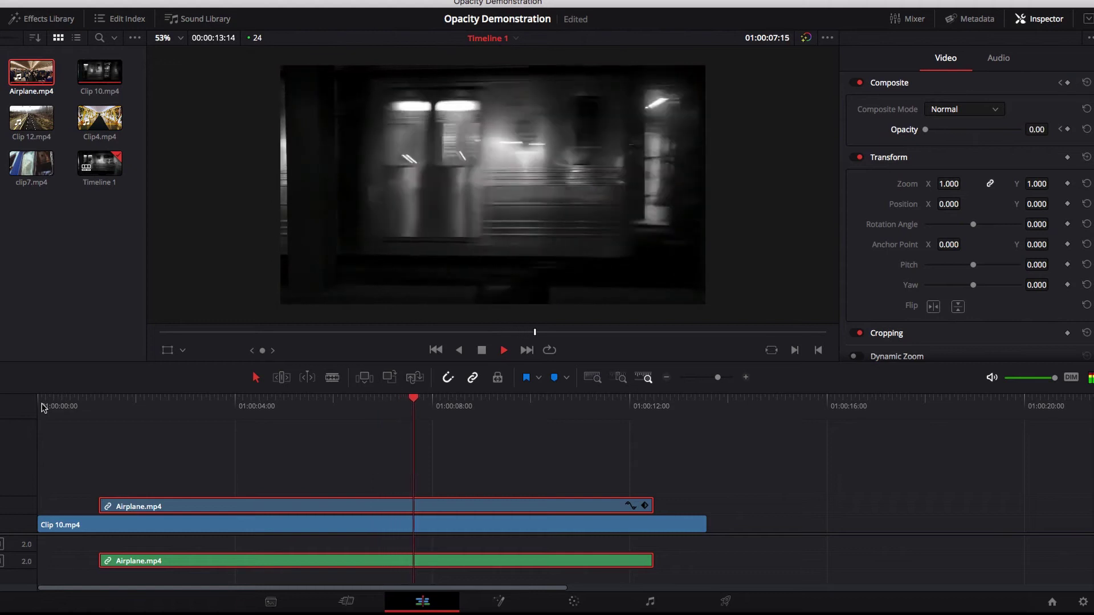
pyautogui.press('space')
pyautogui.click(42, 407)
pyautogui.press('space')
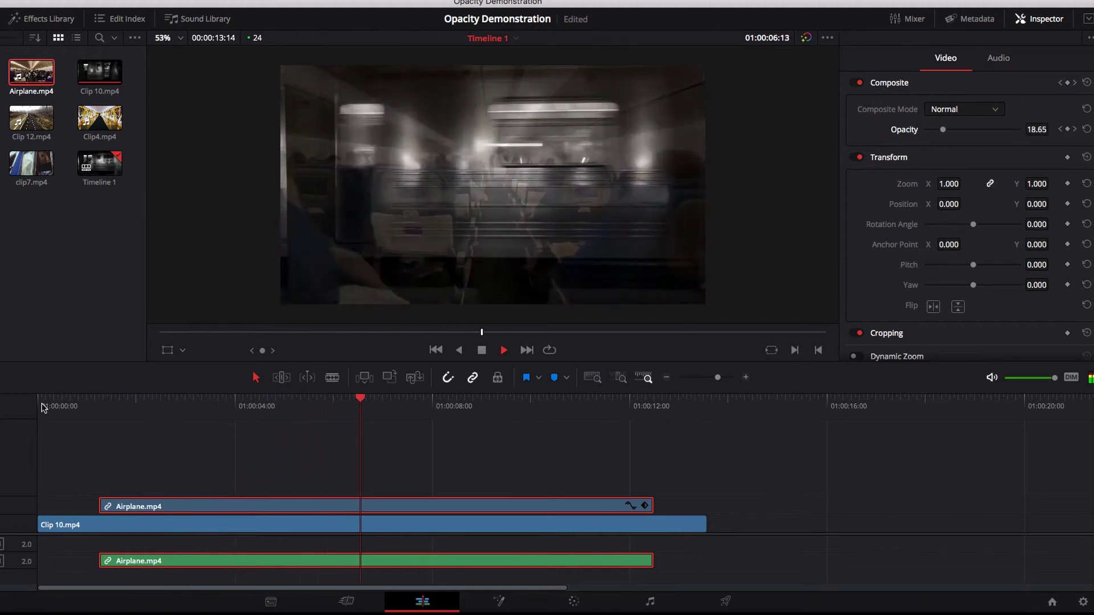
pyautogui.click(42, 406)
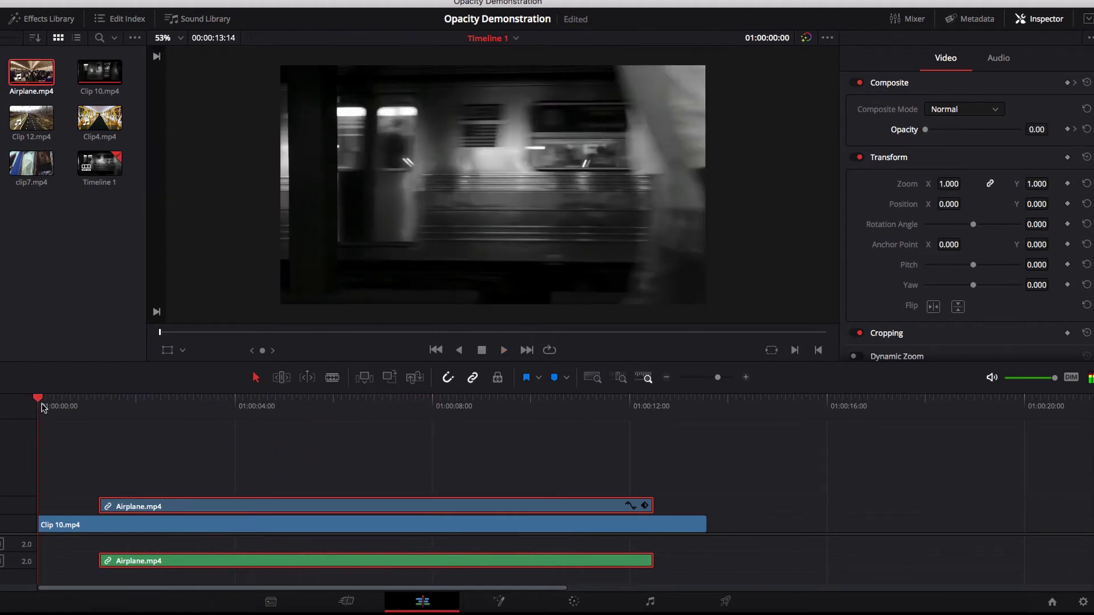
pyautogui.click(98, 405)
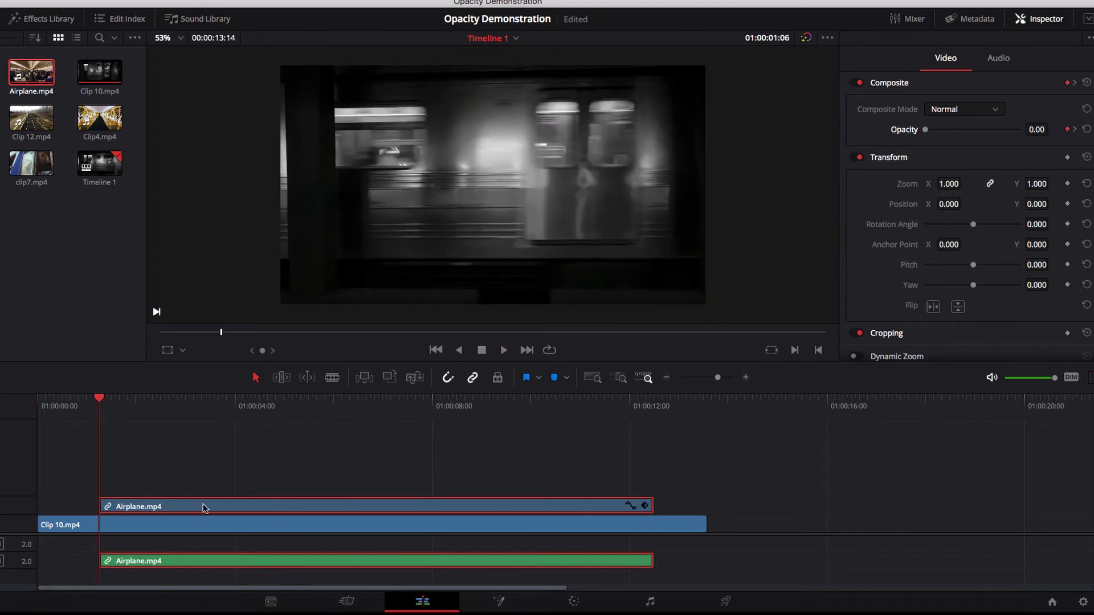
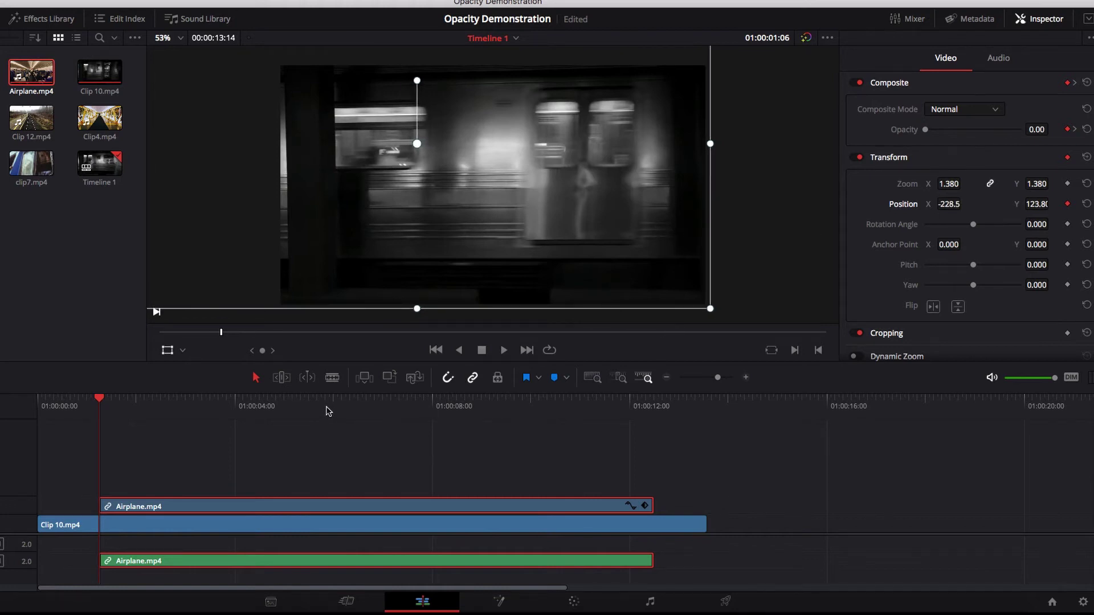
# Reposition Airplane.mp4 to about X 232.38, Y -123.8 at 01:00:07:04 as the end position keyframe, then turn off the transform overlay.
pyautogui.moveTo(330, 403); pyautogui.dragTo(388, 404)
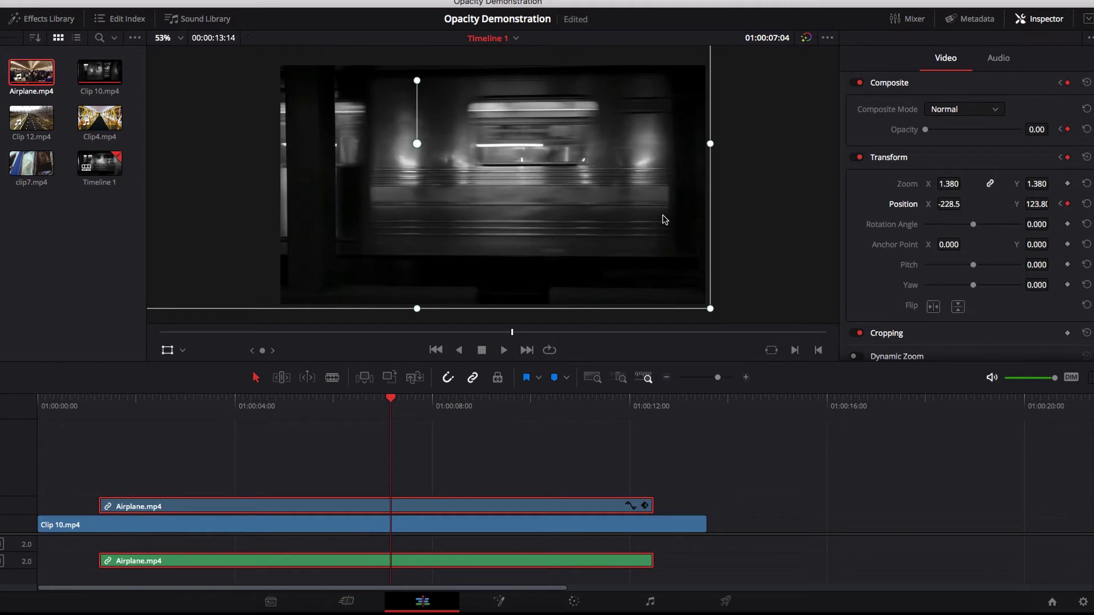
pyautogui.moveTo(667, 222); pyautogui.dragTo(811, 300)
pyautogui.moveTo(717, 222); pyautogui.dragTo(735, 225)
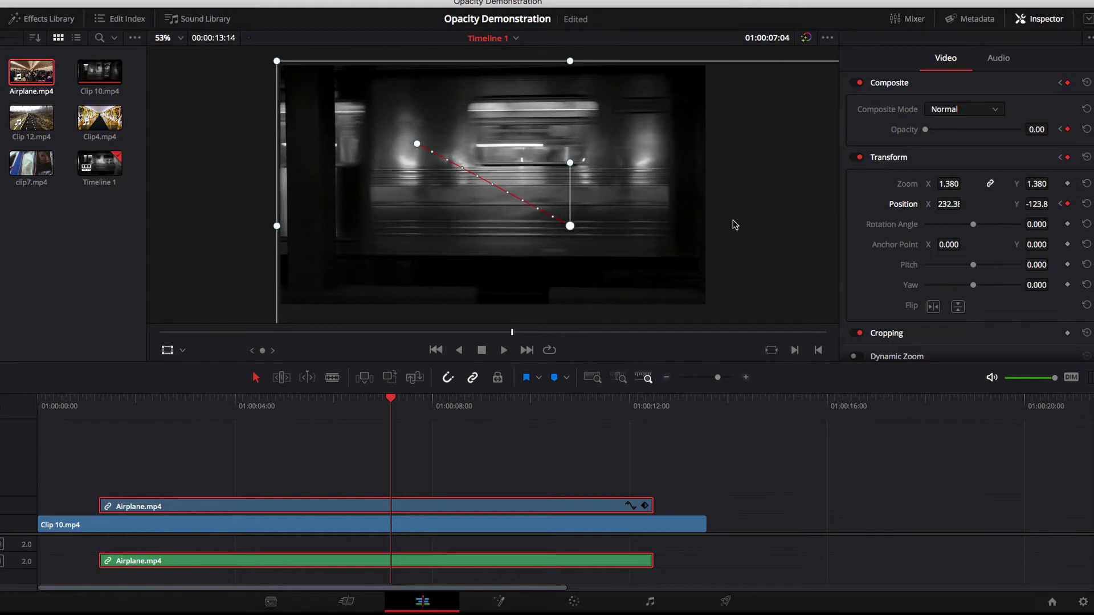
pyautogui.click(167, 352)
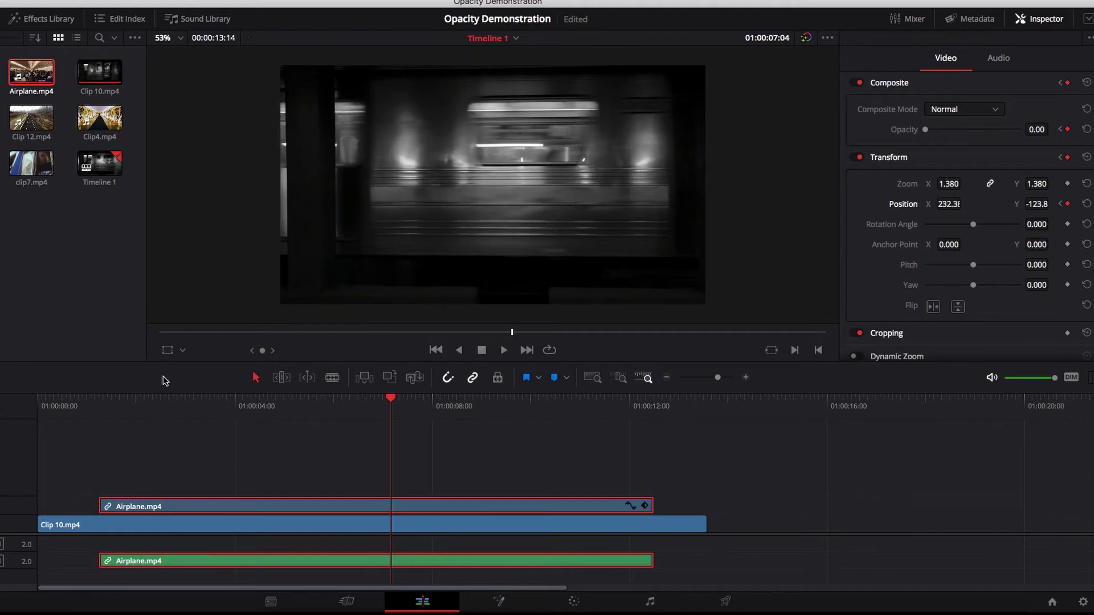
# Play back the combined opacity fade and position animation twice from the timeline start.
pyautogui.click(43, 403)
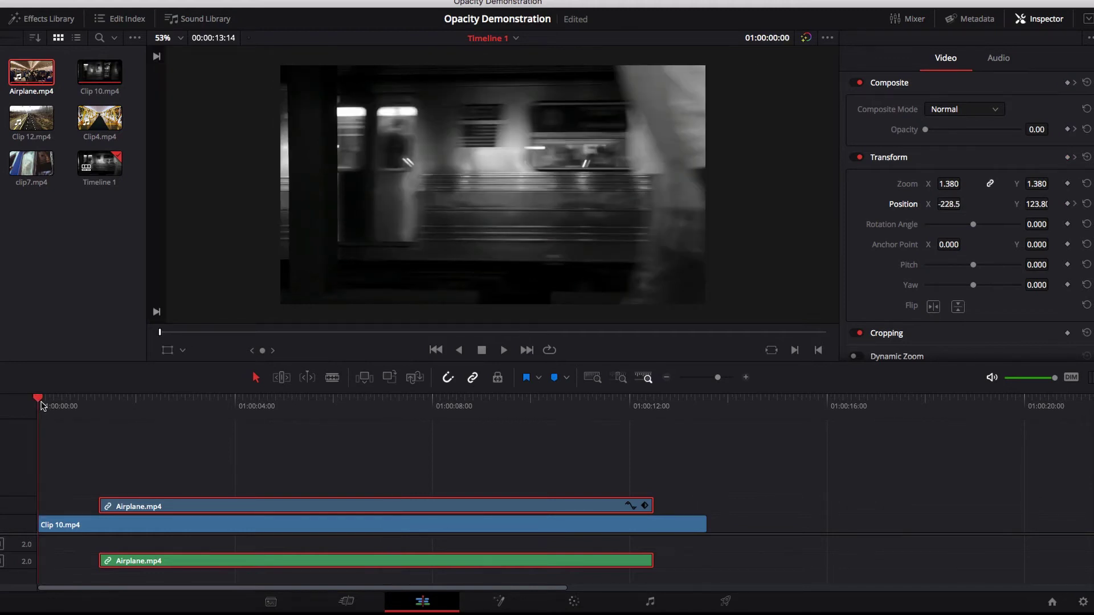
pyautogui.press('space')
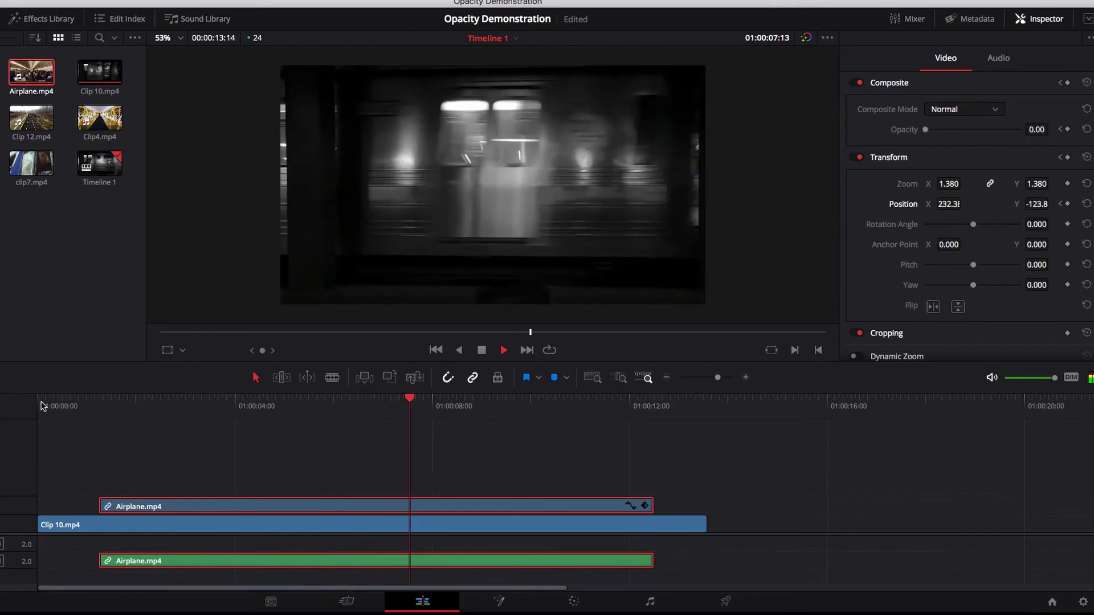
pyautogui.press('space')
pyautogui.press('Home')
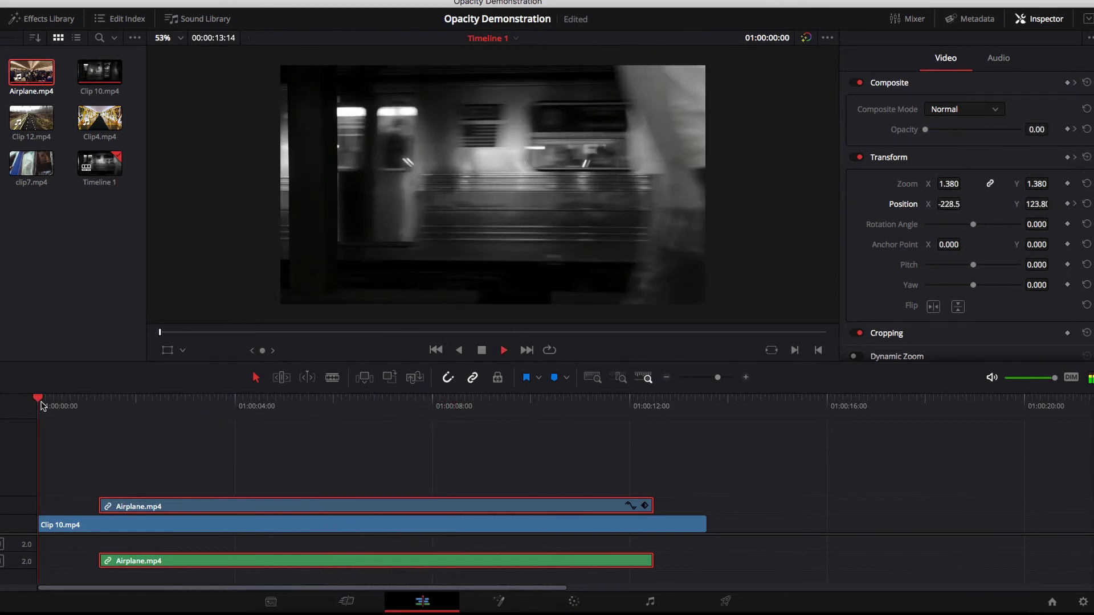
pyautogui.press('space')
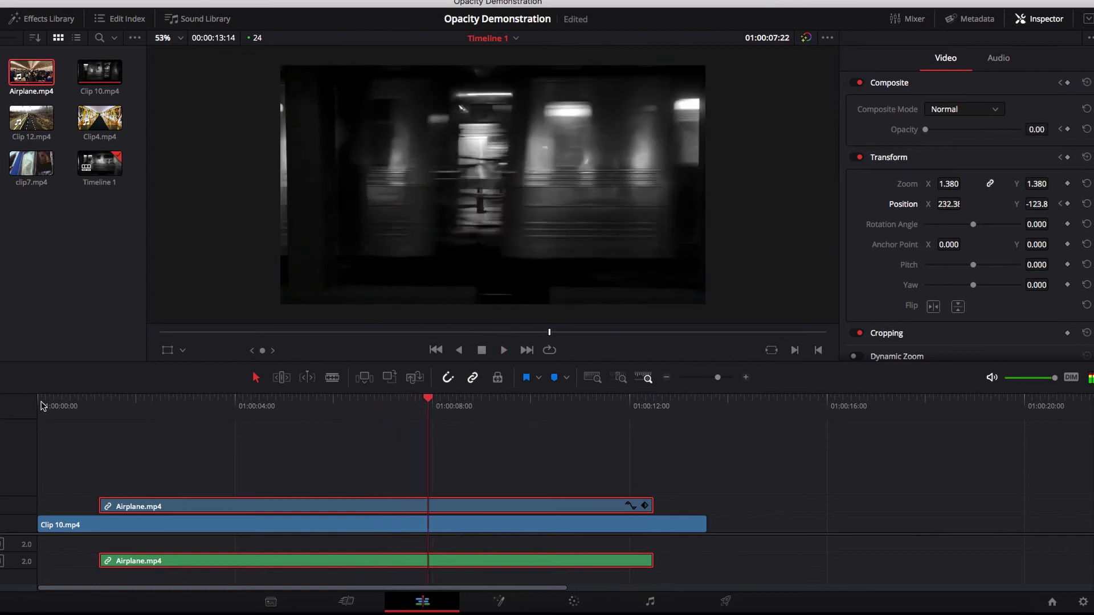
pyautogui.click(41, 406)
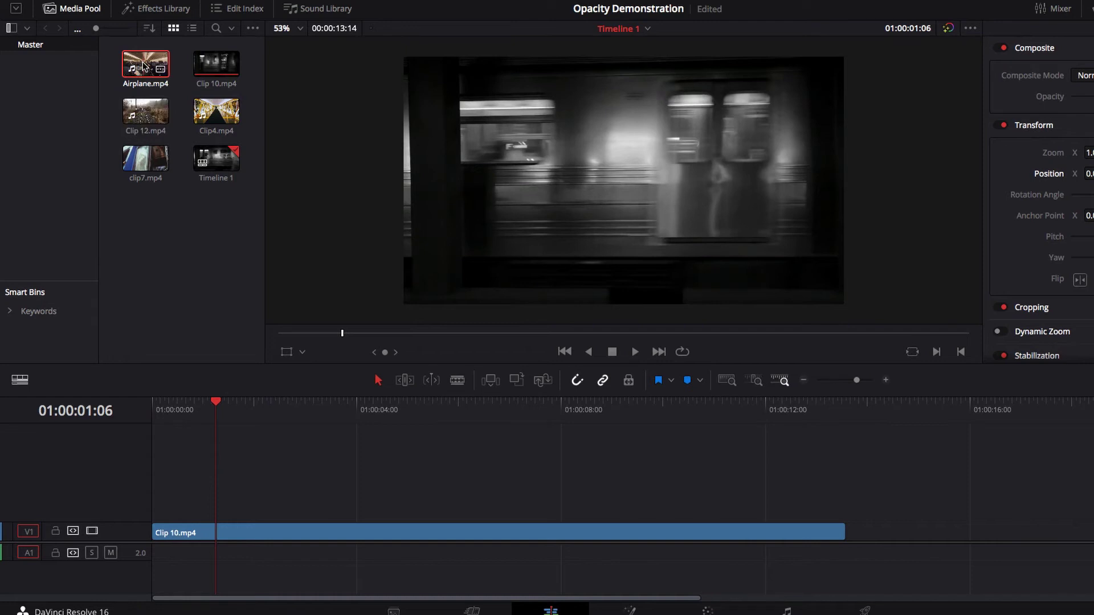
# Stack Airplane.mp4, clip7.mp4 and Clip4.mp4 on separate tracks above Clip 10.mp4, all starting at 01:00:01:06.
pyautogui.moveTo(145, 63); pyautogui.dragTo(223, 507)
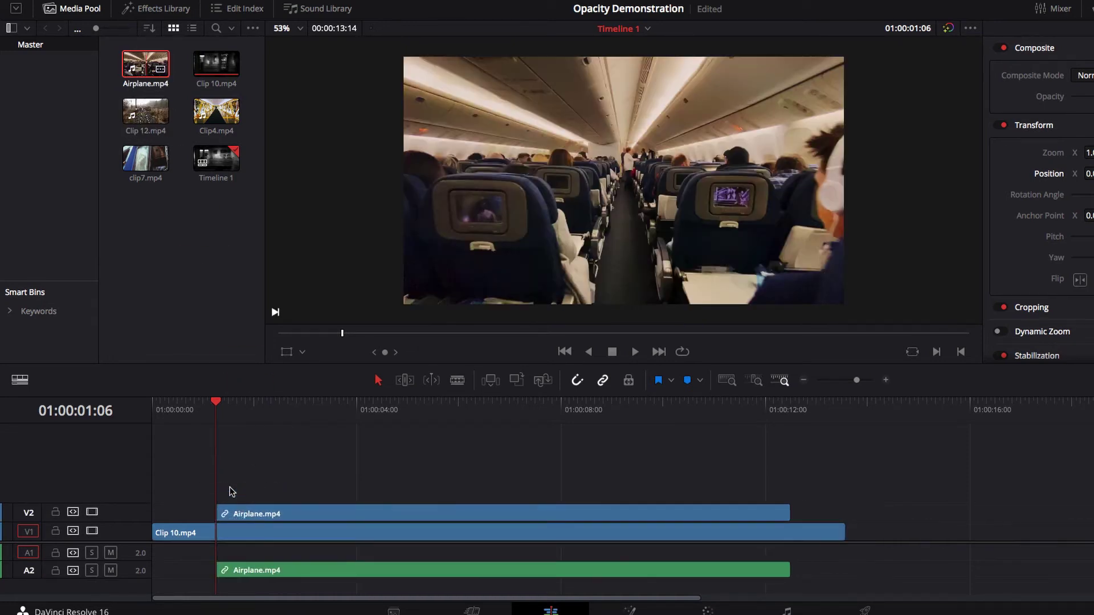
pyautogui.moveTo(146, 161); pyautogui.dragTo(222, 483)
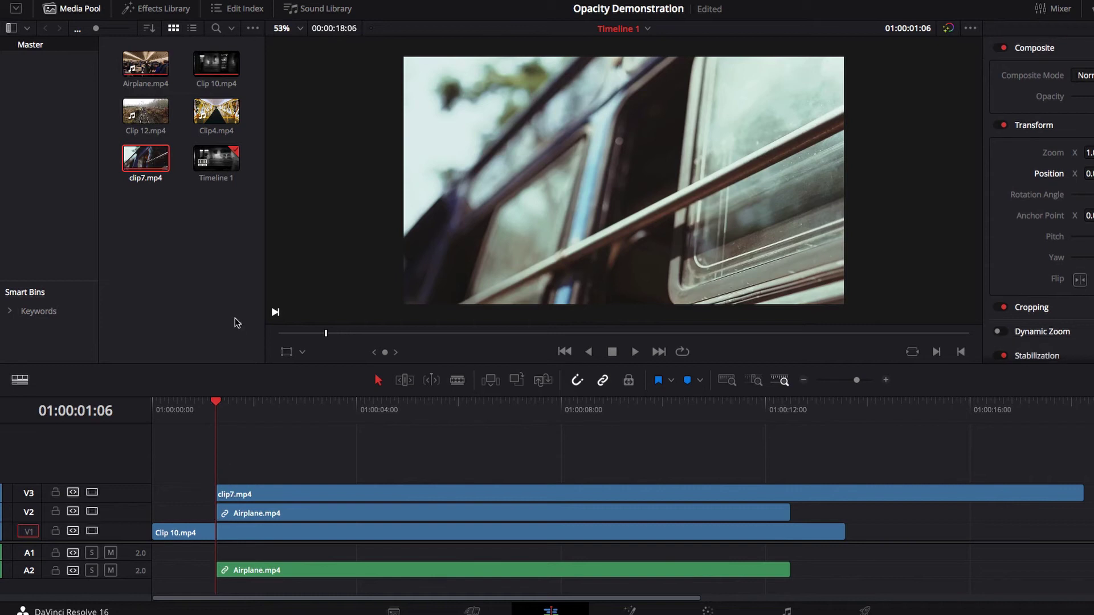
pyautogui.moveTo(219, 130); pyautogui.dragTo(222, 469)
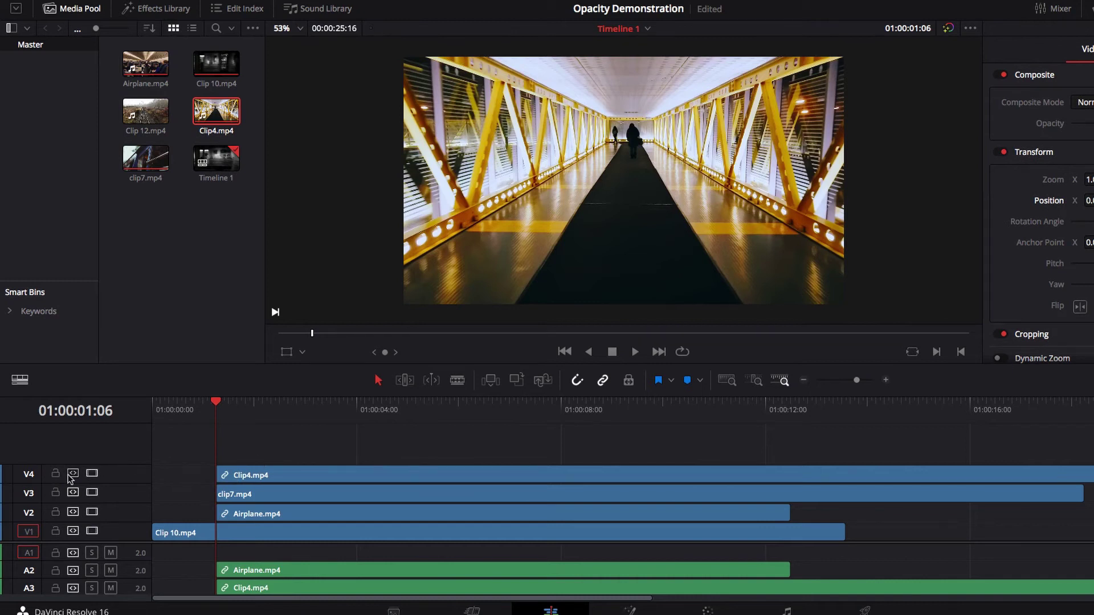
# Disable video tracks V4 and V3, and set an opacity keyframe of 0 on Airplane.mp4 at 01:00:01:06.
pyautogui.click(91, 474)
pyautogui.click(92, 492)
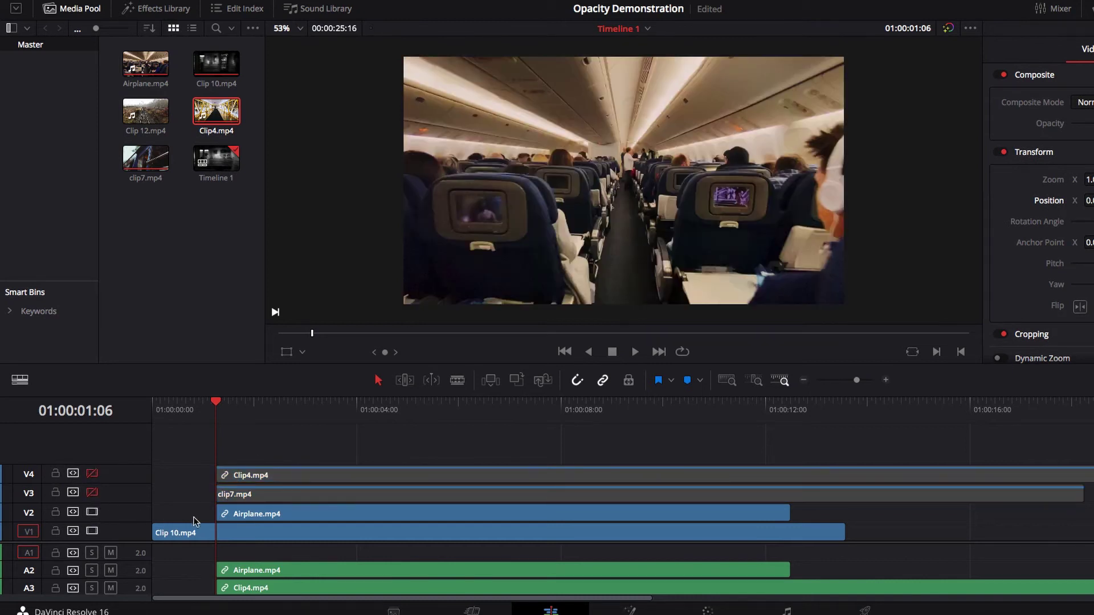
pyautogui.click(258, 515)
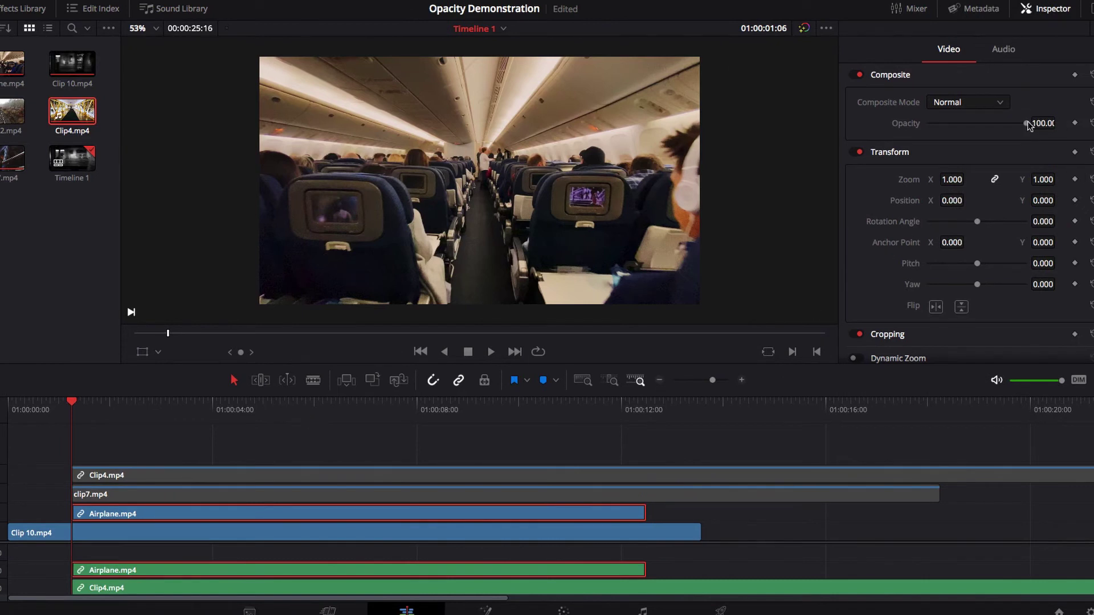
pyautogui.moveTo(1027, 124); pyautogui.dragTo(931, 133)
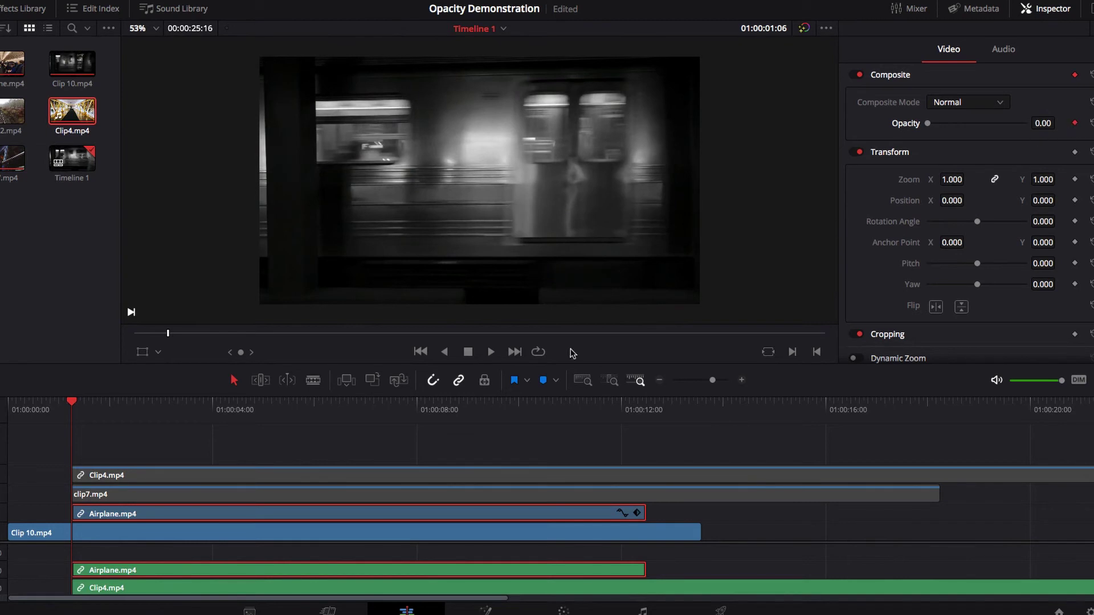
# Raise Airplane.mp4's opacity to about 45.70 at 01:00:02:16 and add a keyframe holding that level at 01:00:05:19.
pyautogui.click(144, 402)
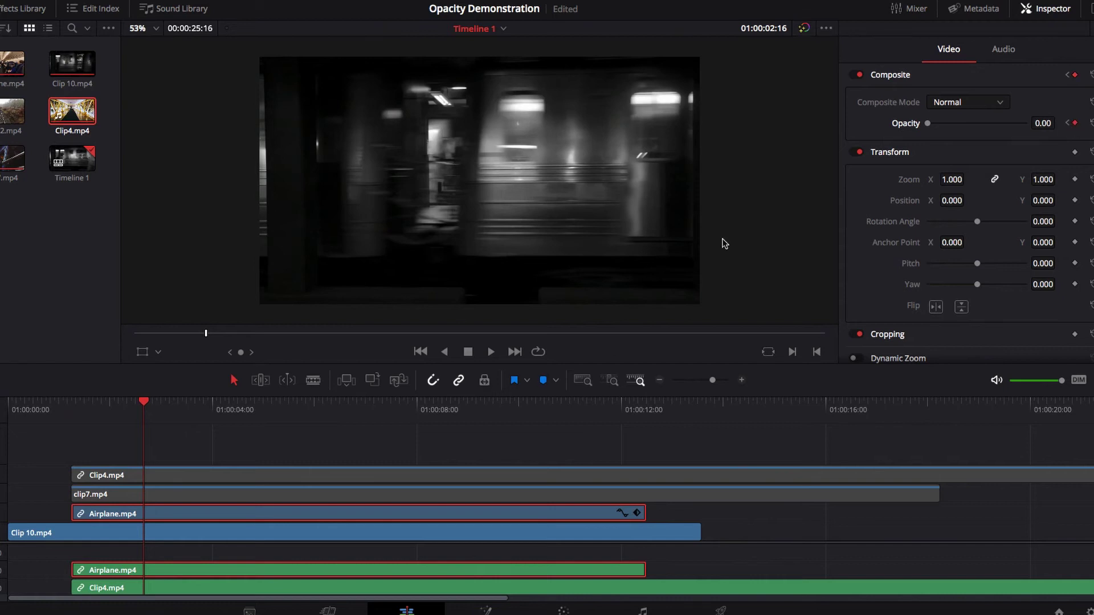
pyautogui.moveTo(930, 126); pyautogui.dragTo(975, 129)
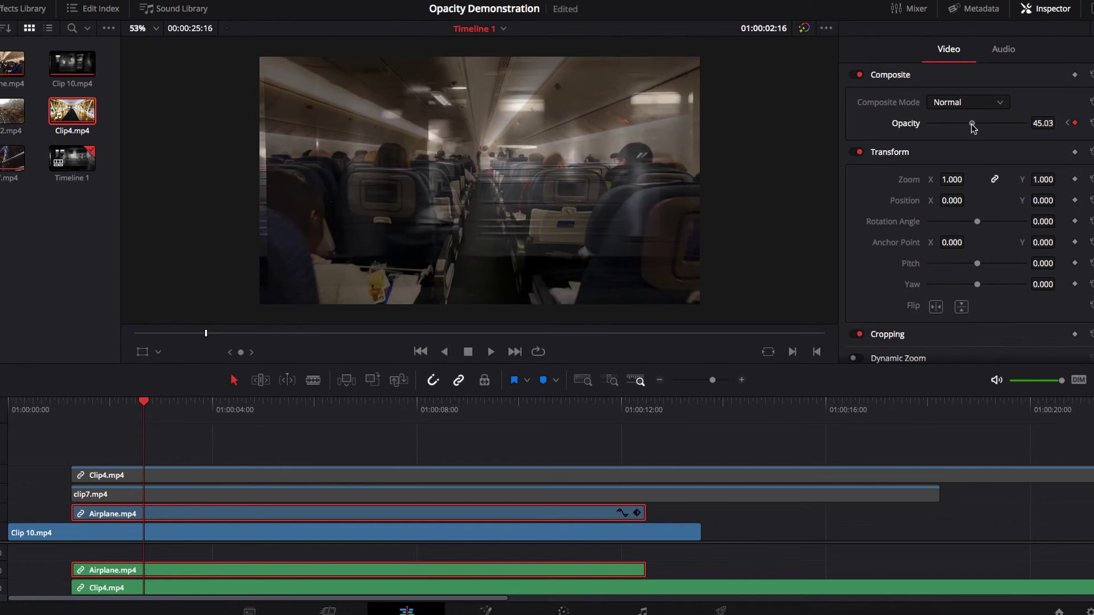
pyautogui.moveTo(287, 406); pyautogui.dragTo(311, 405)
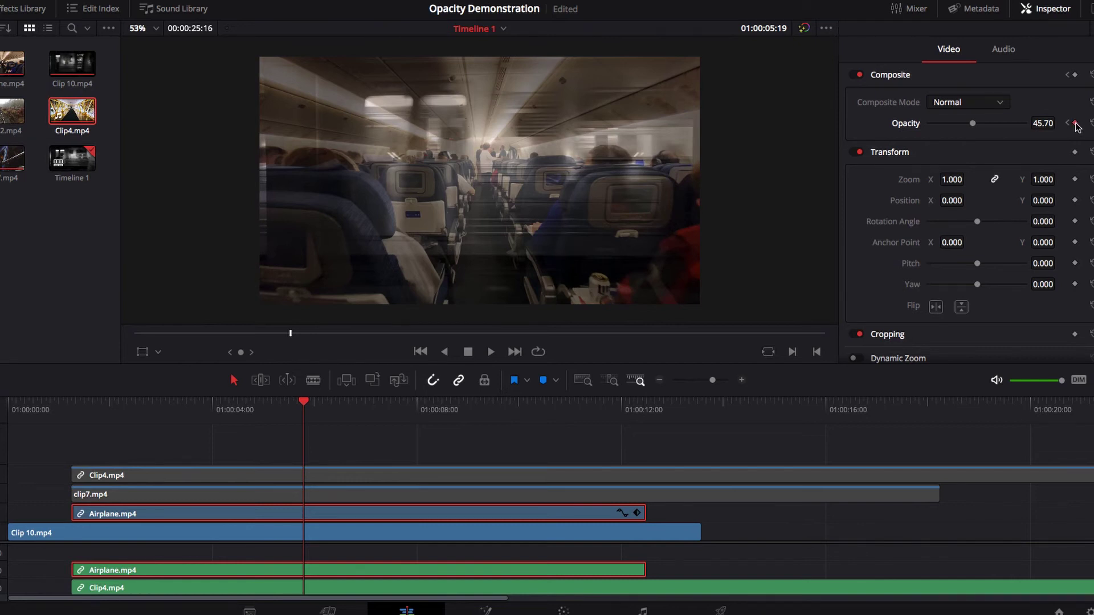
# Keyframe Airplane.mp4's opacity down to 0 at 01:00:07:13.
pyautogui.click(392, 407)
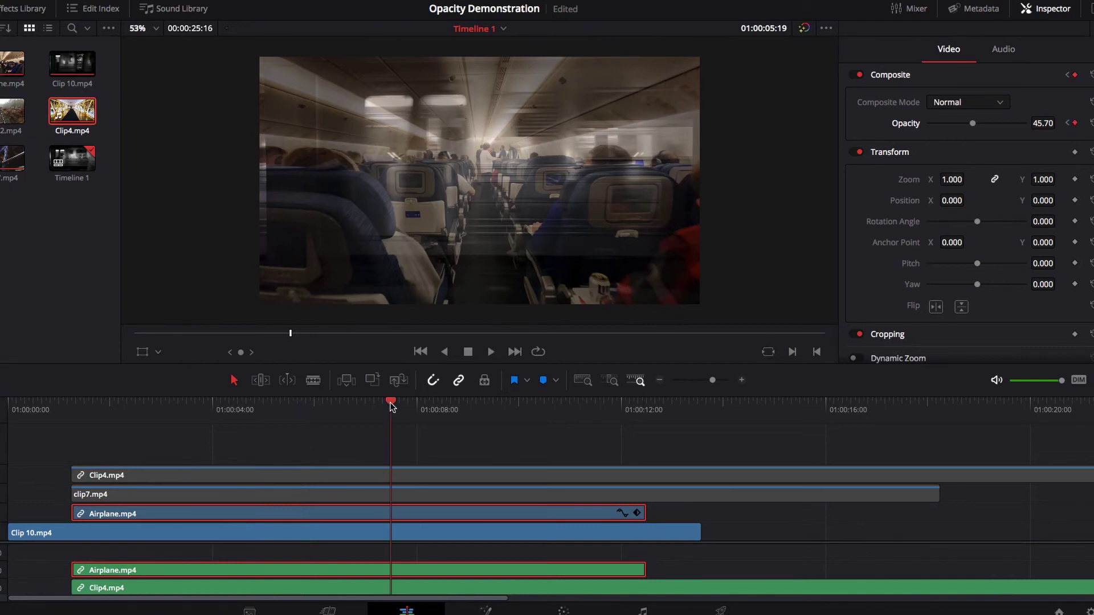
pyautogui.click(1076, 123)
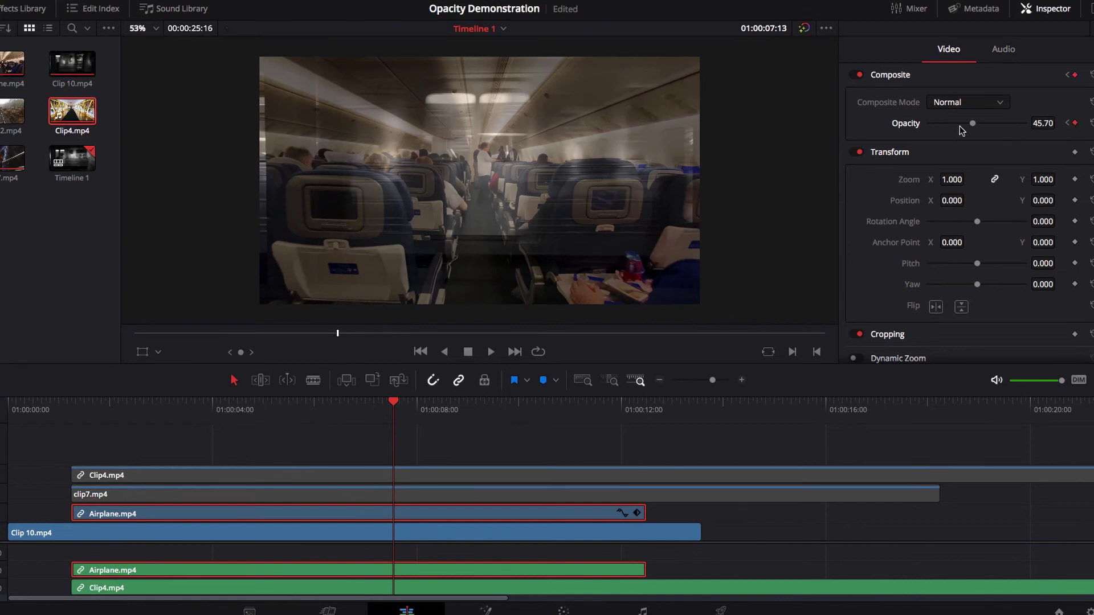
pyautogui.moveTo(972, 125); pyautogui.dragTo(923, 123)
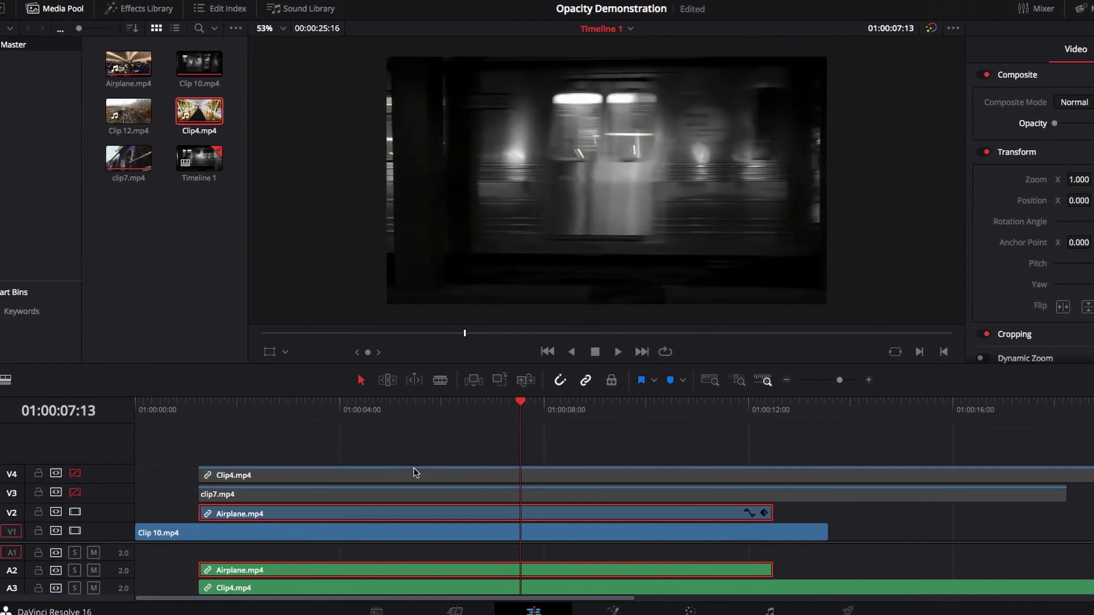
# Re-enable track V3, set clip7.mp4's opacity to 0 and add its first opacity keyframe at 01:00:03:06.
pyautogui.click(199, 410)
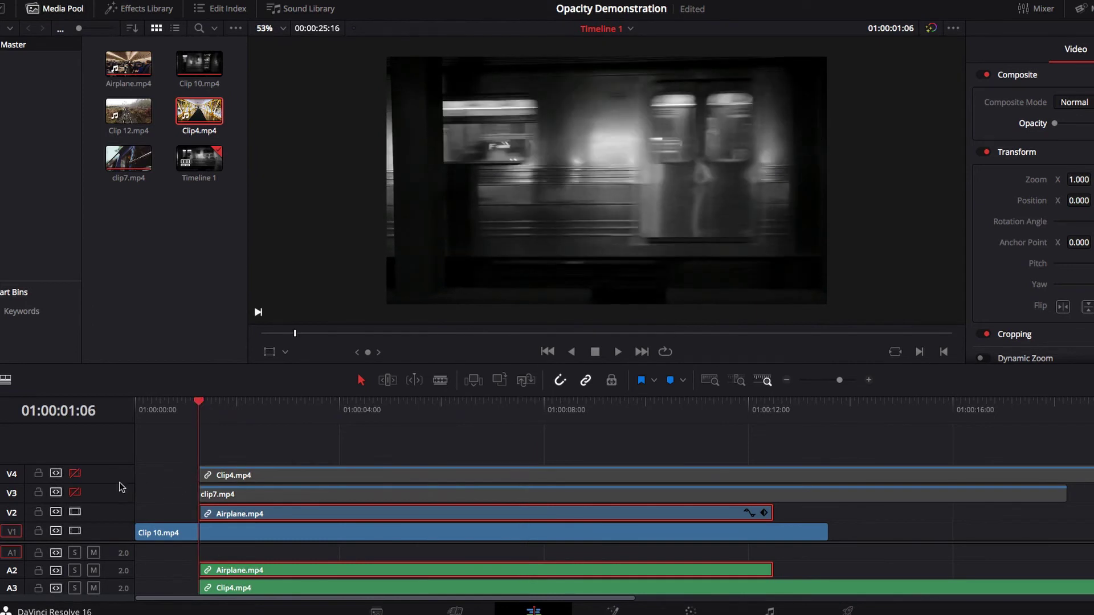
pyautogui.click(75, 492)
pyautogui.click(222, 496)
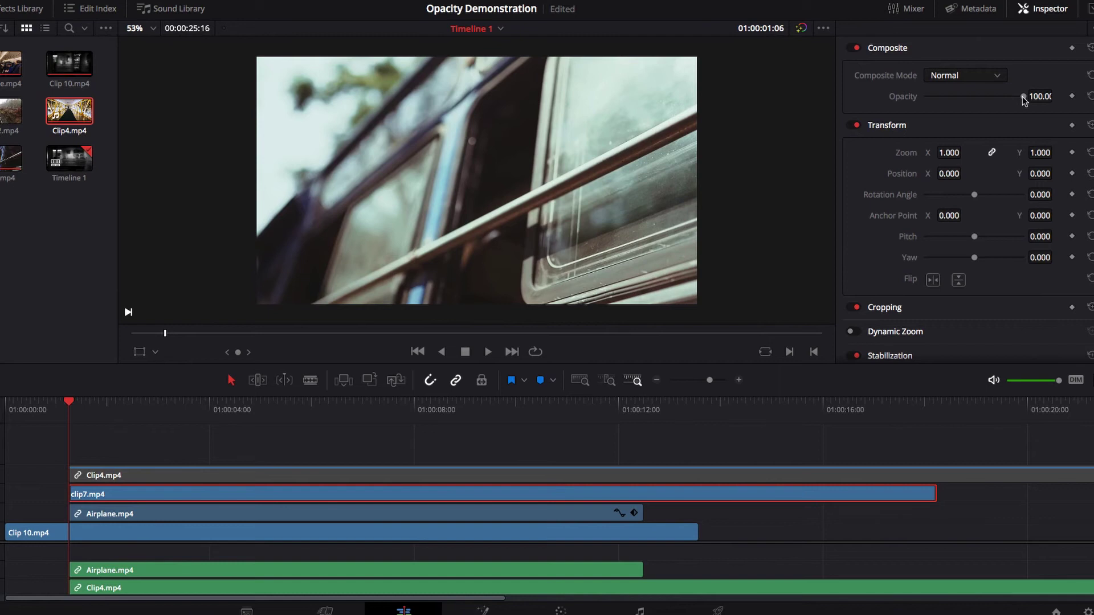
pyautogui.moveTo(1023, 97); pyautogui.dragTo(917, 98)
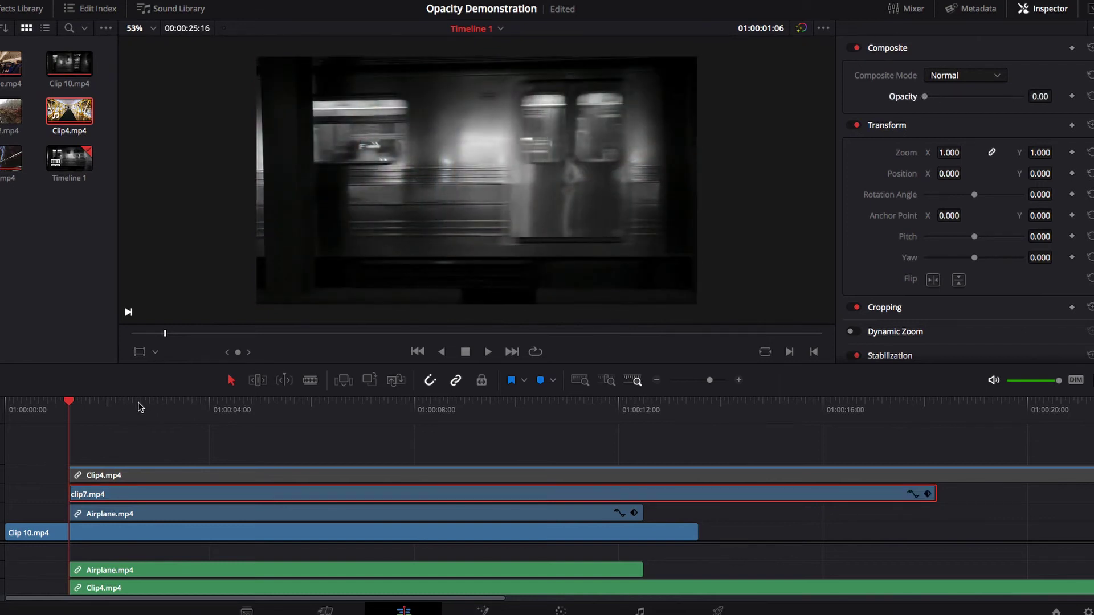
pyautogui.moveTo(141, 407); pyautogui.dragTo(172, 412)
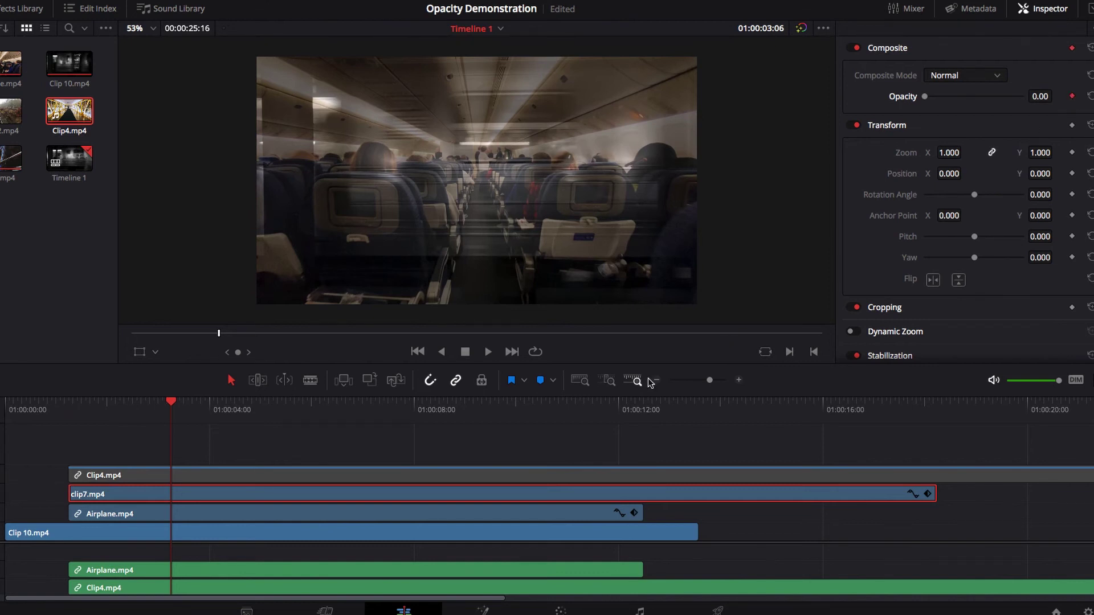
# Keyframe clip7.mp4's opacity at about 33.11 at 01:00:04:15.
pyautogui.moveTo(232, 406); pyautogui.dragTo(241, 405)
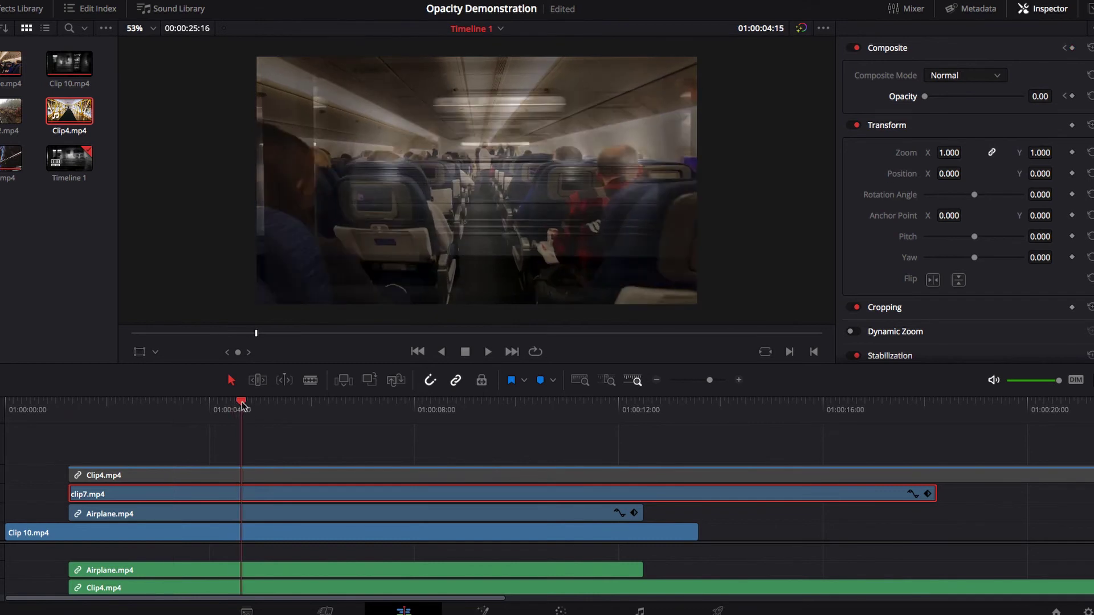
pyautogui.click(1072, 96)
pyautogui.moveTo(925, 101); pyautogui.dragTo(958, 101)
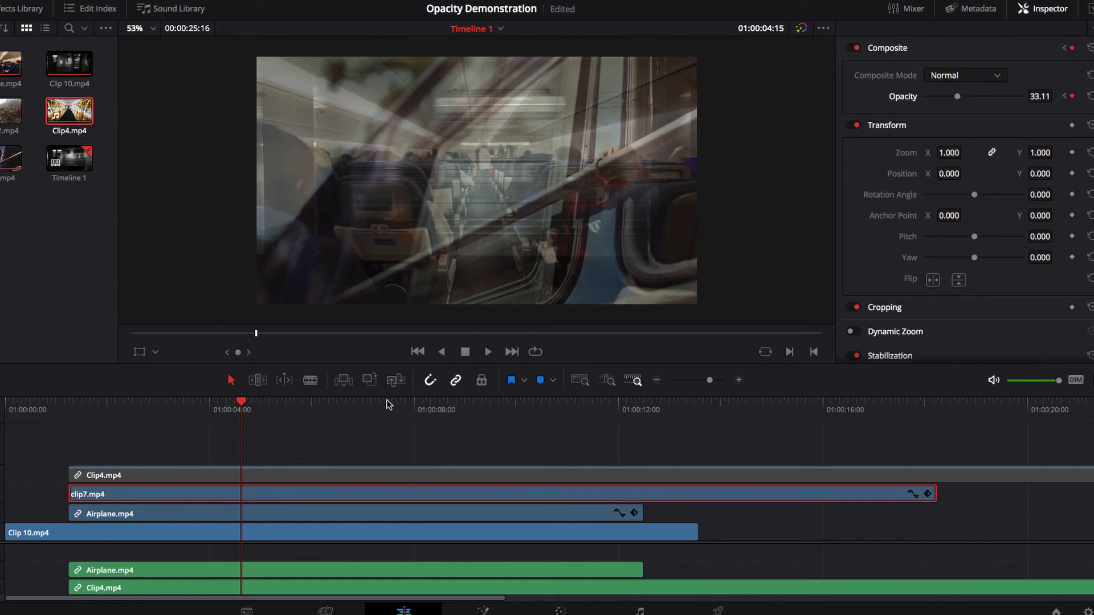
# Keyframe clip7.mp4's opacity at 100 at 01:00:08:00 and scrub back through the fade to check it.
pyautogui.click(328, 403)
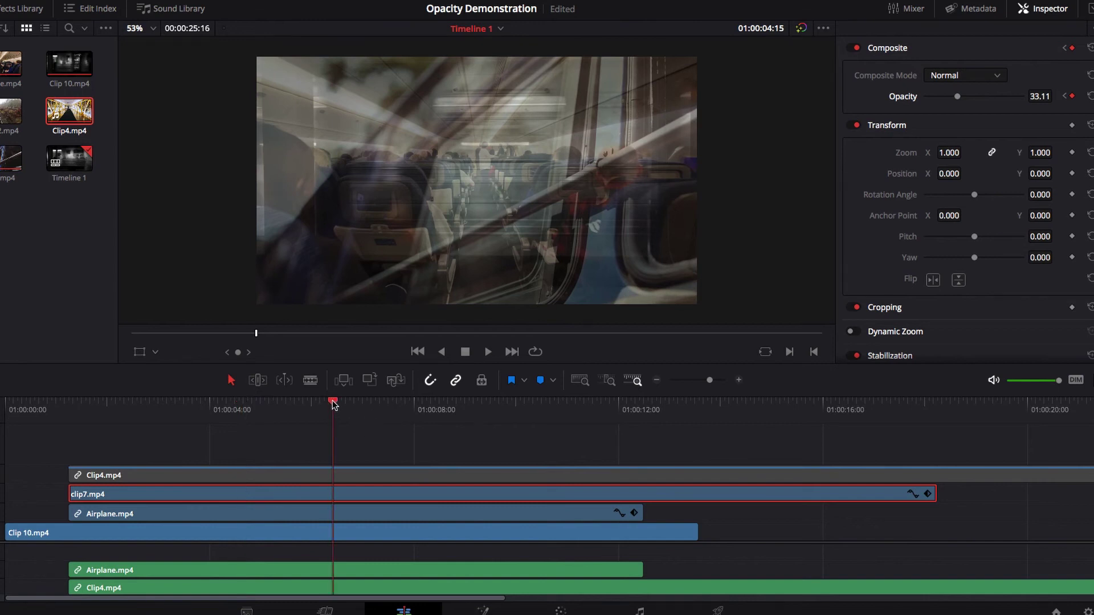
pyautogui.moveTo(329, 404); pyautogui.dragTo(414, 404)
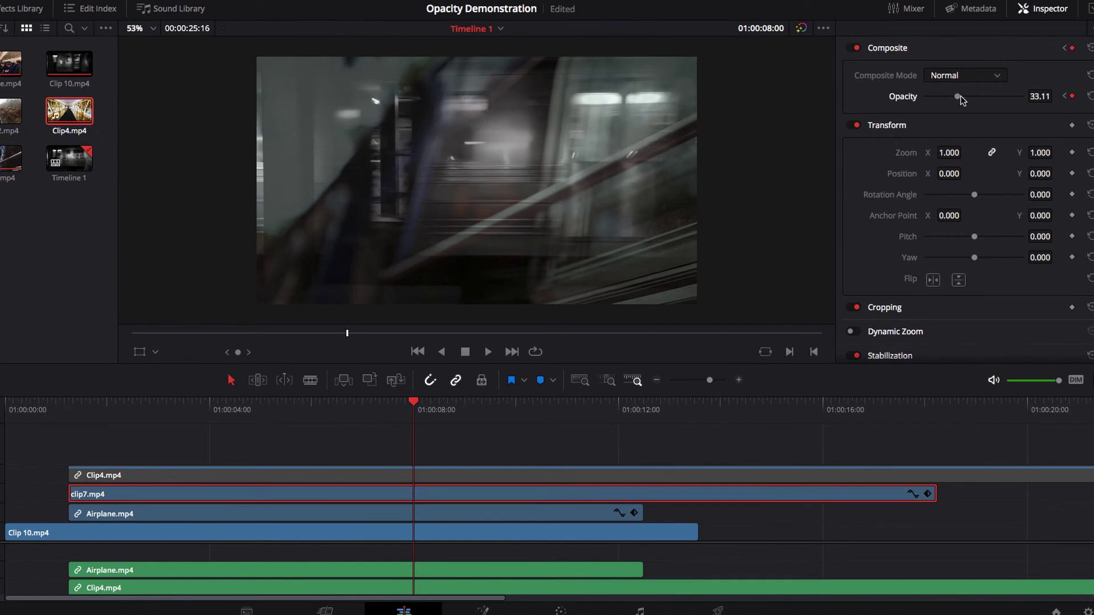
pyautogui.moveTo(960, 96); pyautogui.dragTo(1024, 99)
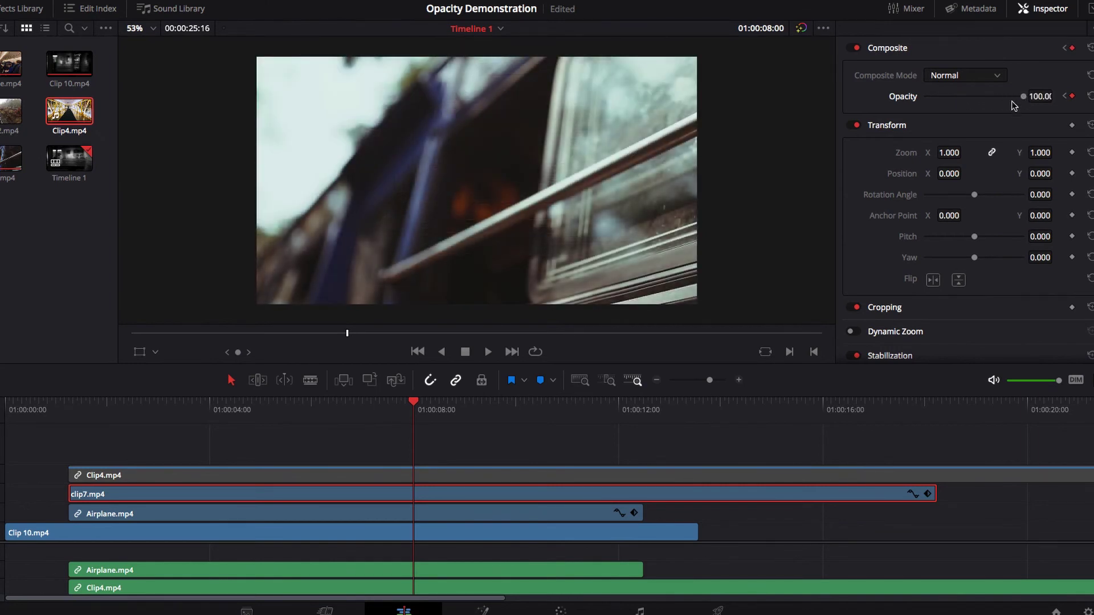
pyautogui.moveTo(183, 407); pyautogui.dragTo(405, 417)
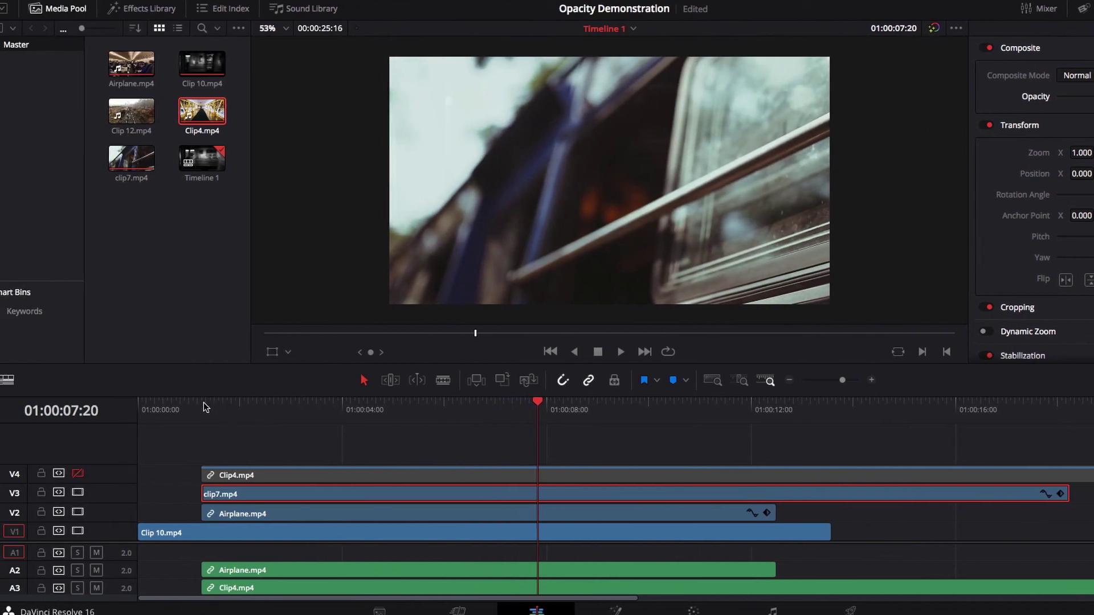
# Re-enable track V4, set Clip4.mp4's opacity to 0 and add its first opacity keyframe at 01:00:06:14.
pyautogui.click(203, 406)
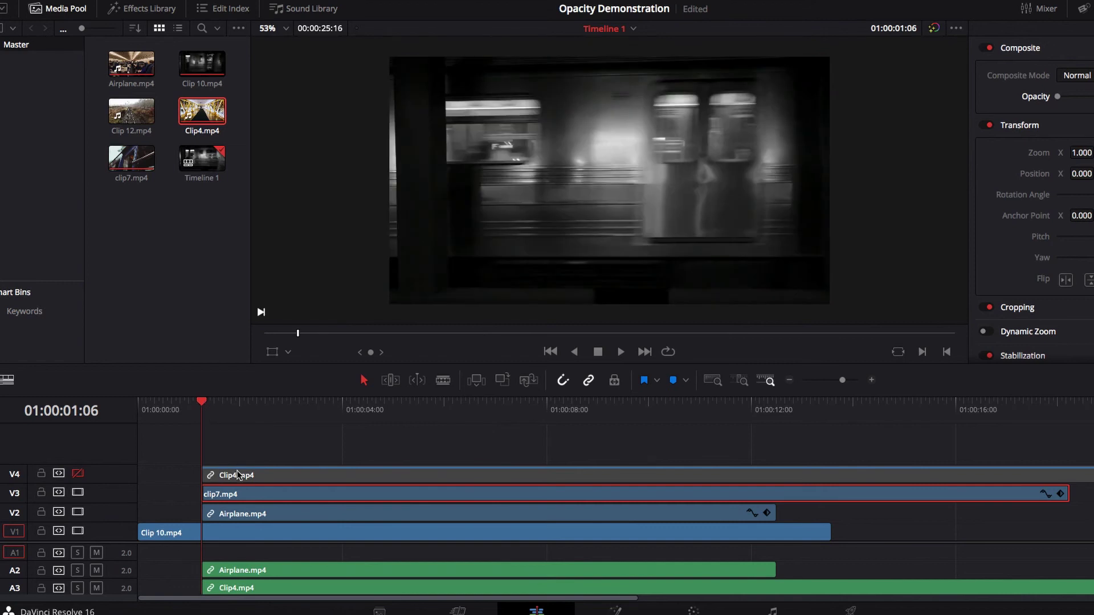
pyautogui.click(233, 475)
pyautogui.click(78, 474)
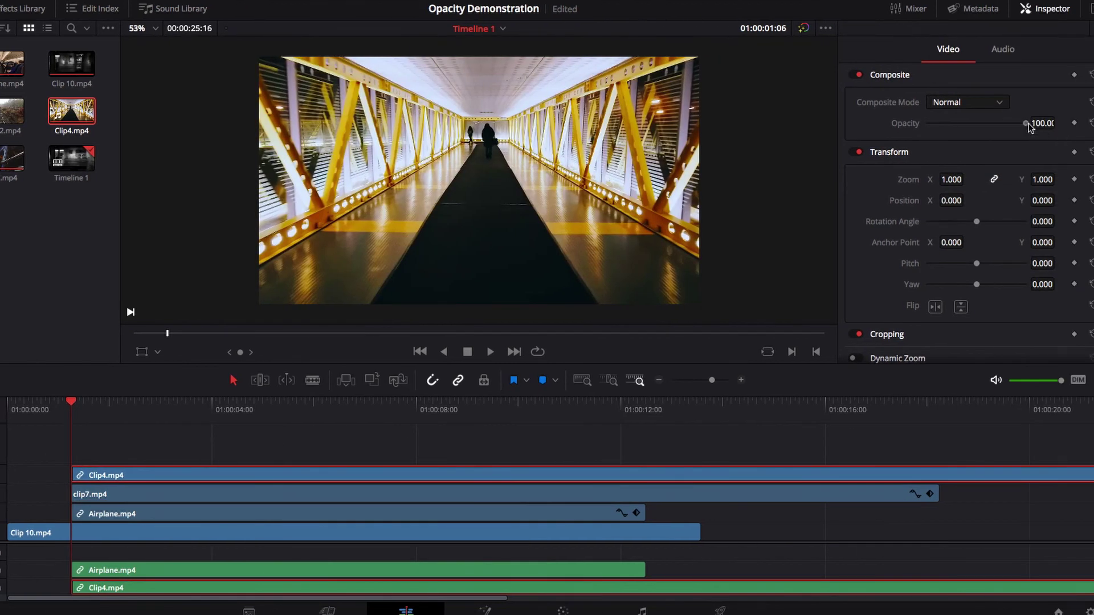
pyautogui.moveTo(1028, 123); pyautogui.dragTo(922, 130)
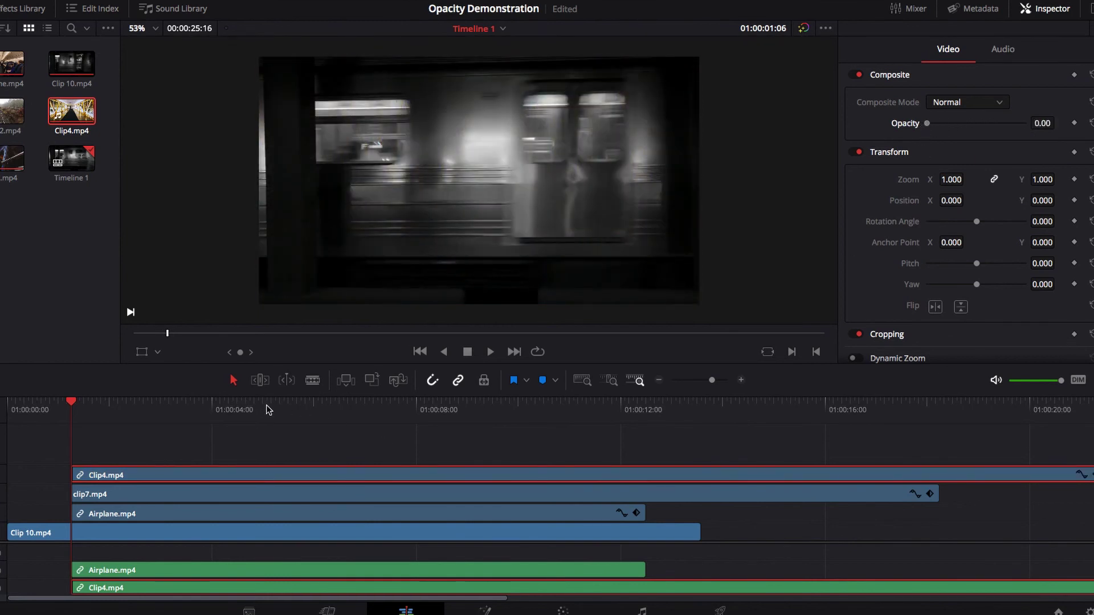
pyautogui.moveTo(272, 409); pyautogui.dragTo(340, 414)
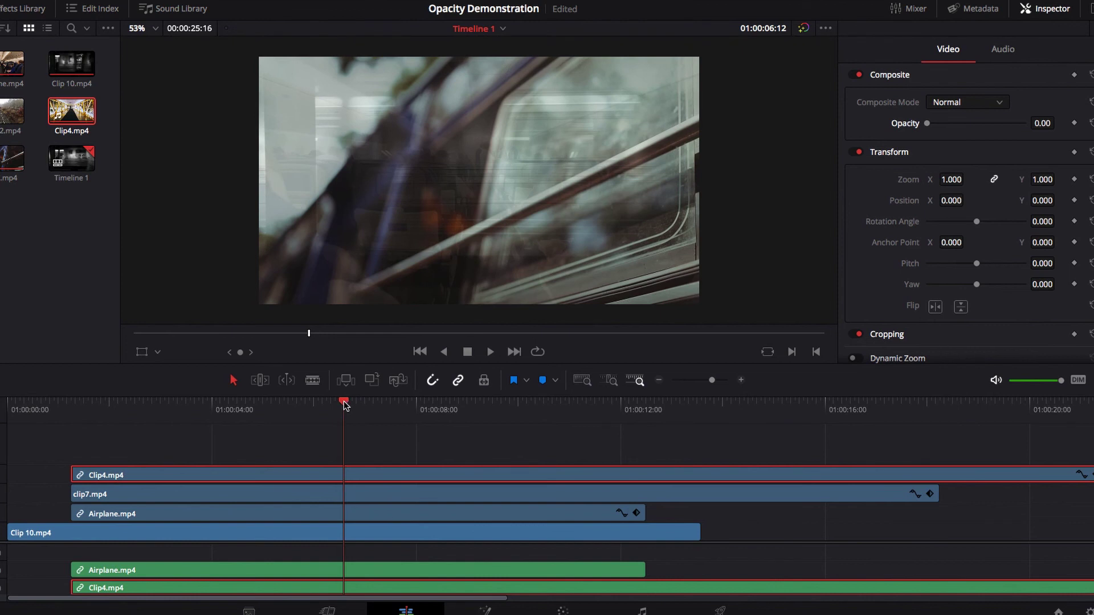
pyautogui.press('Right')
pyautogui.press('Right')
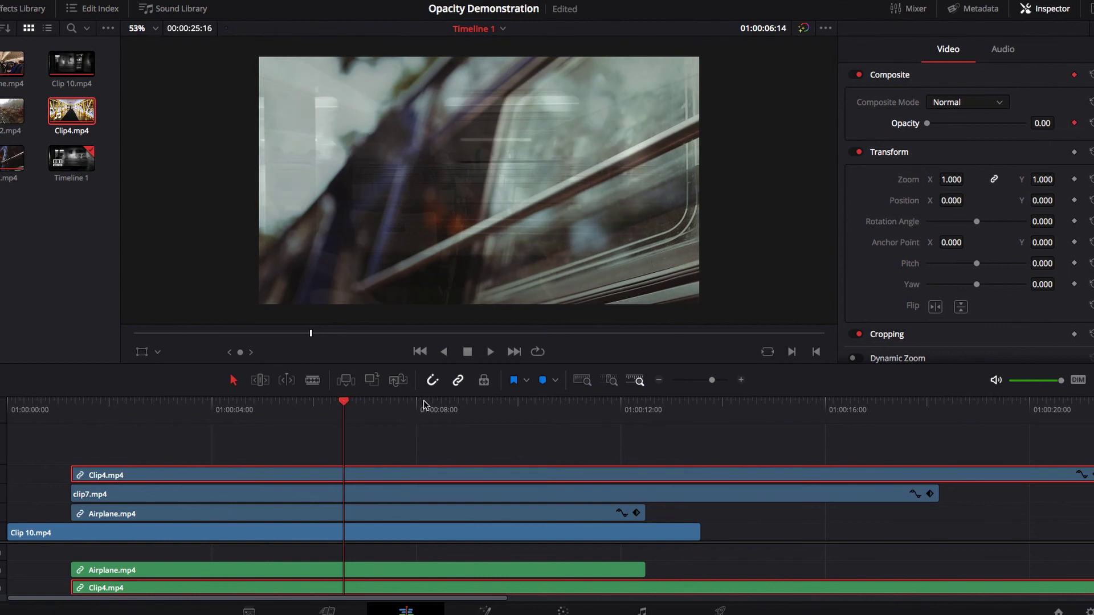
# Keyframe Clip4.mp4's opacity at 100 at 01:00:09:08.
pyautogui.moveTo(436, 406); pyautogui.dragTo(472, 407)
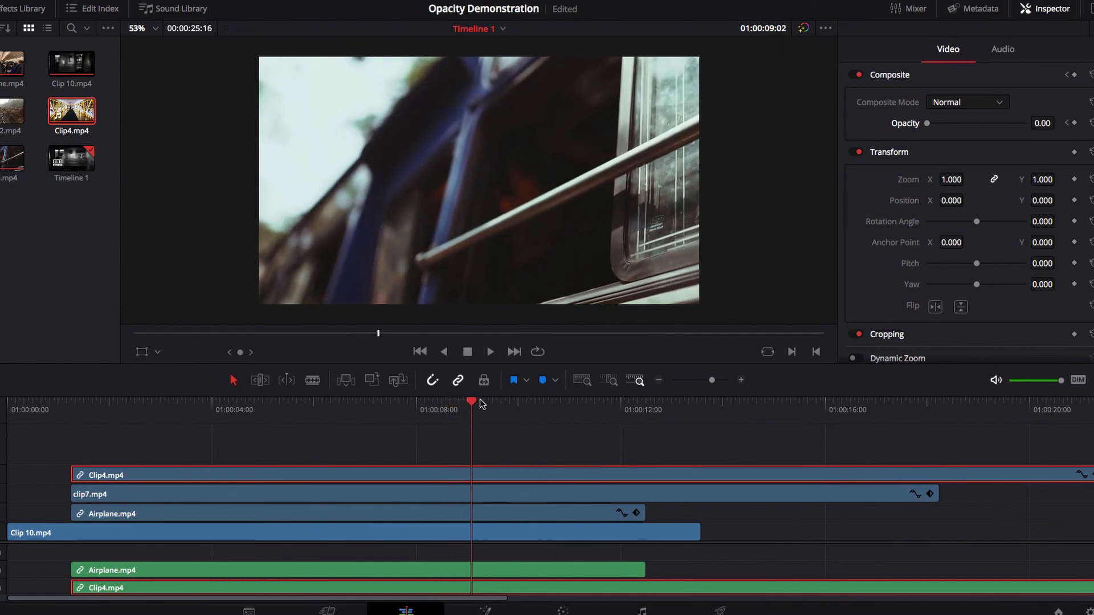
pyautogui.moveTo(472, 405); pyautogui.dragTo(484, 406)
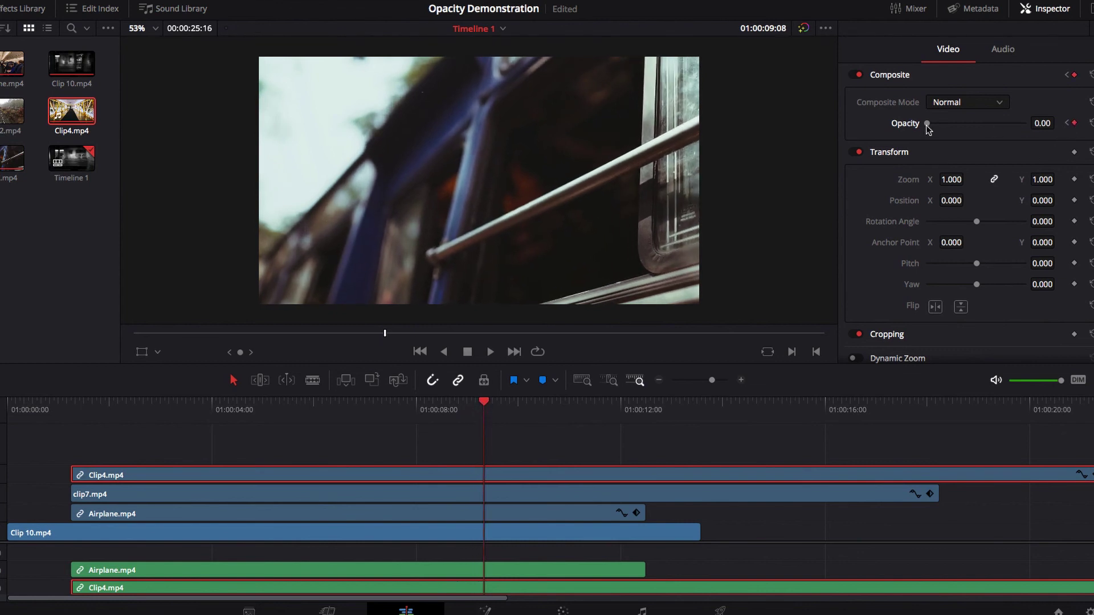
pyautogui.moveTo(930, 127); pyautogui.dragTo(1029, 130)
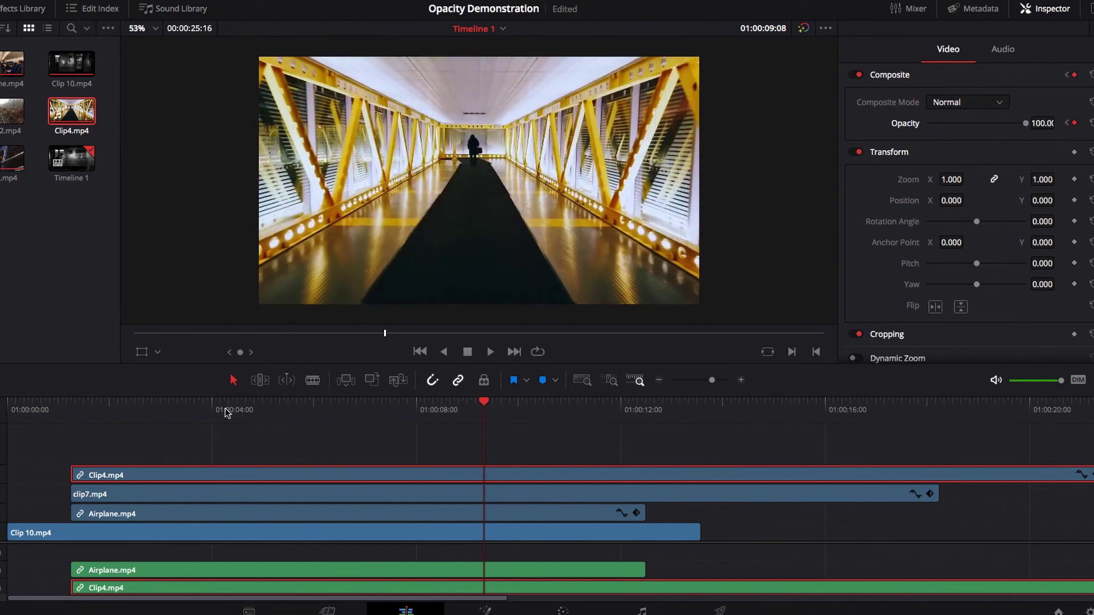
# Review the layered opacity fades by scrubbing through them and playing the sequence twice from the timeline start.
pyautogui.click(203, 406)
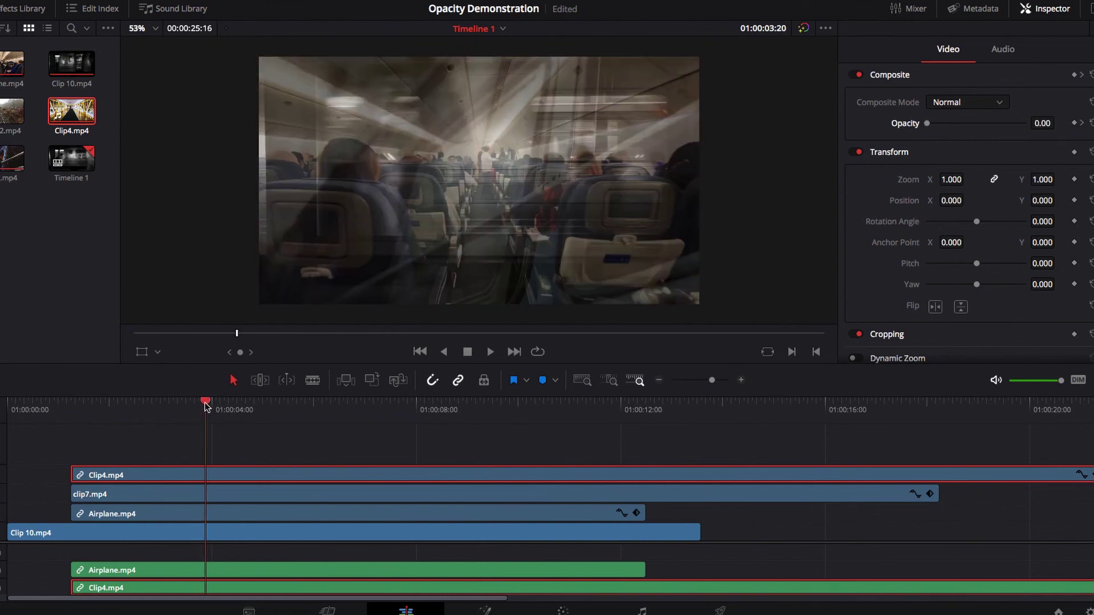
pyautogui.moveTo(206, 405); pyautogui.dragTo(511, 449)
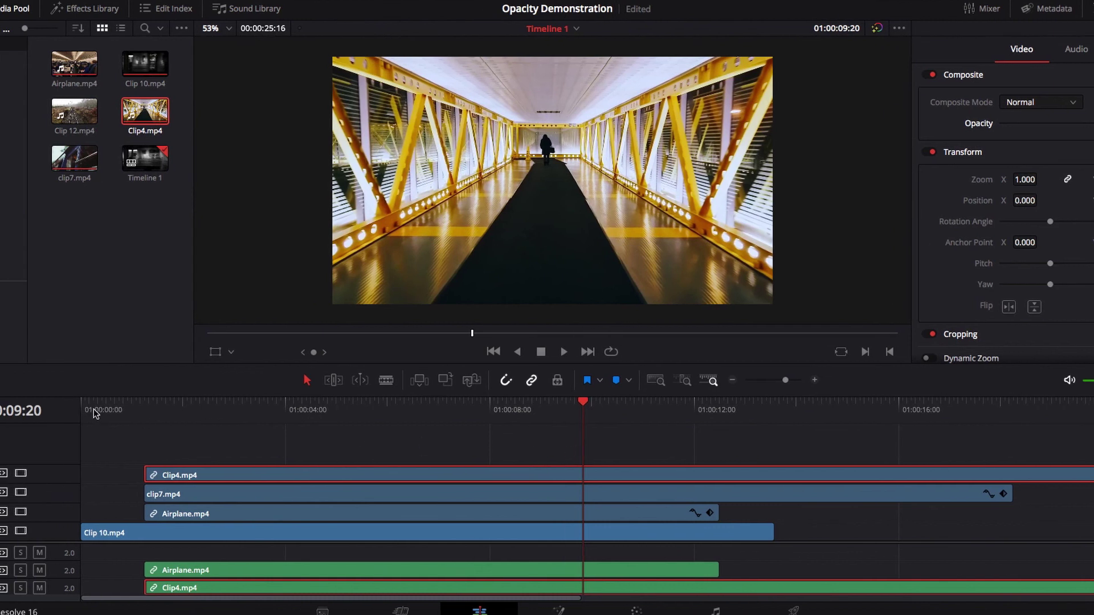
pyautogui.click(86, 411)
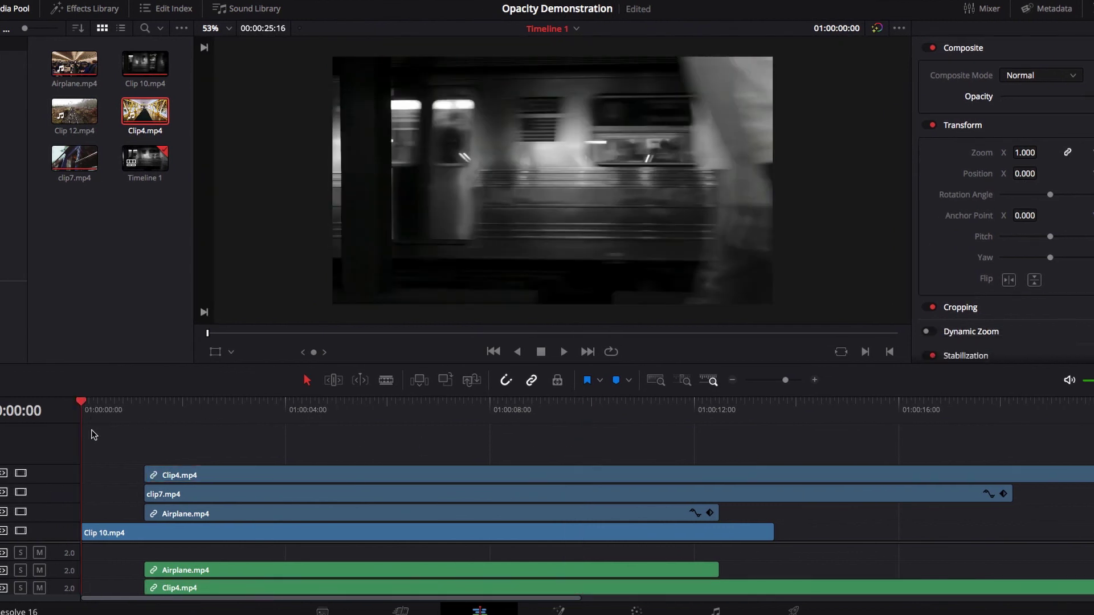
pyautogui.press('space')
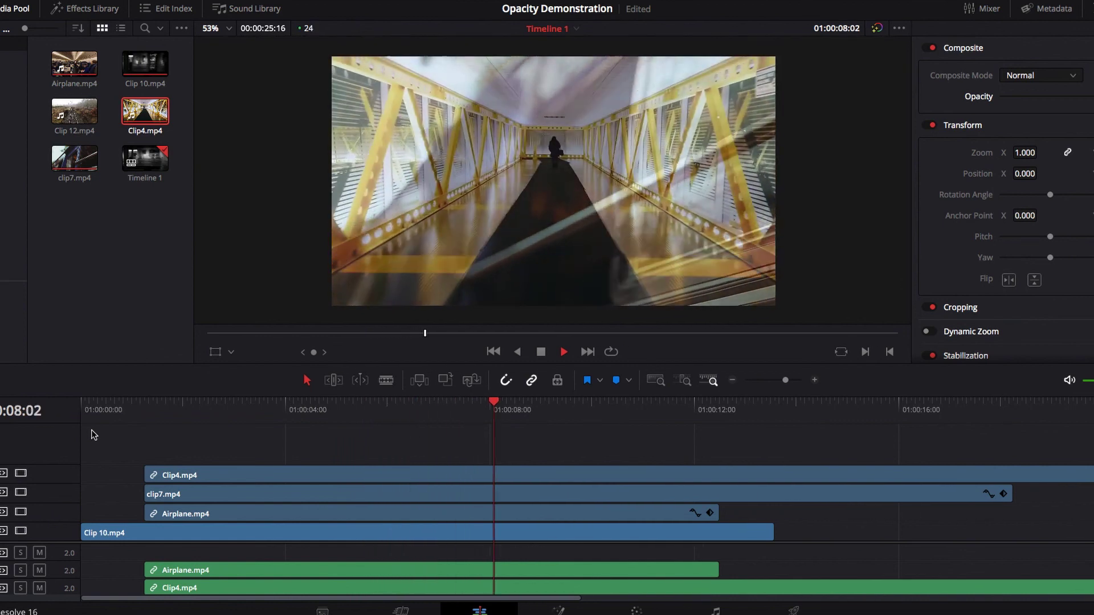
pyautogui.press('space')
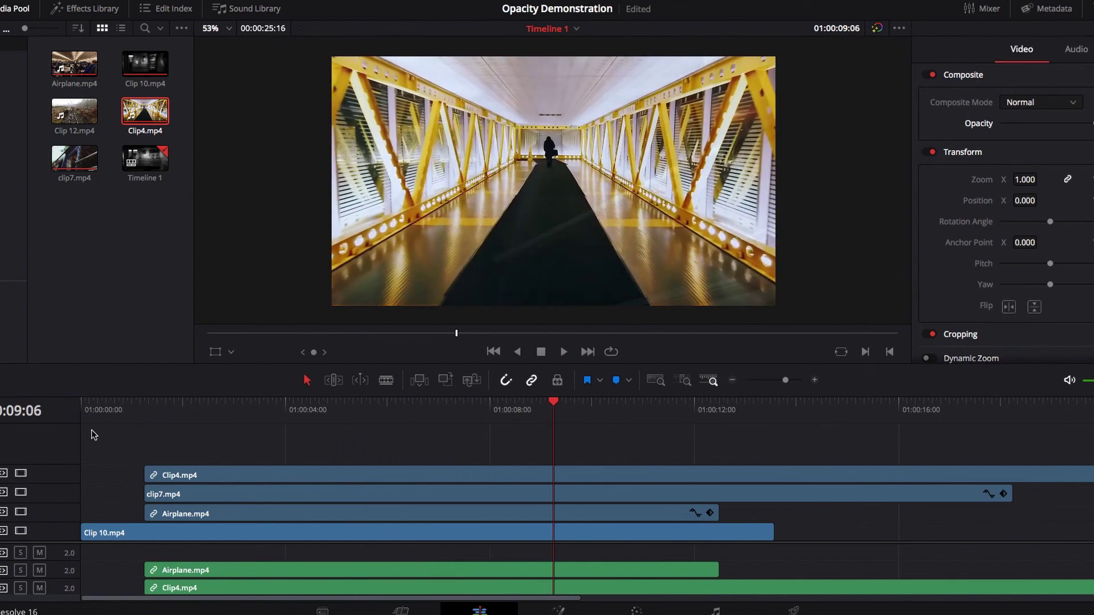
pyautogui.press('Home')
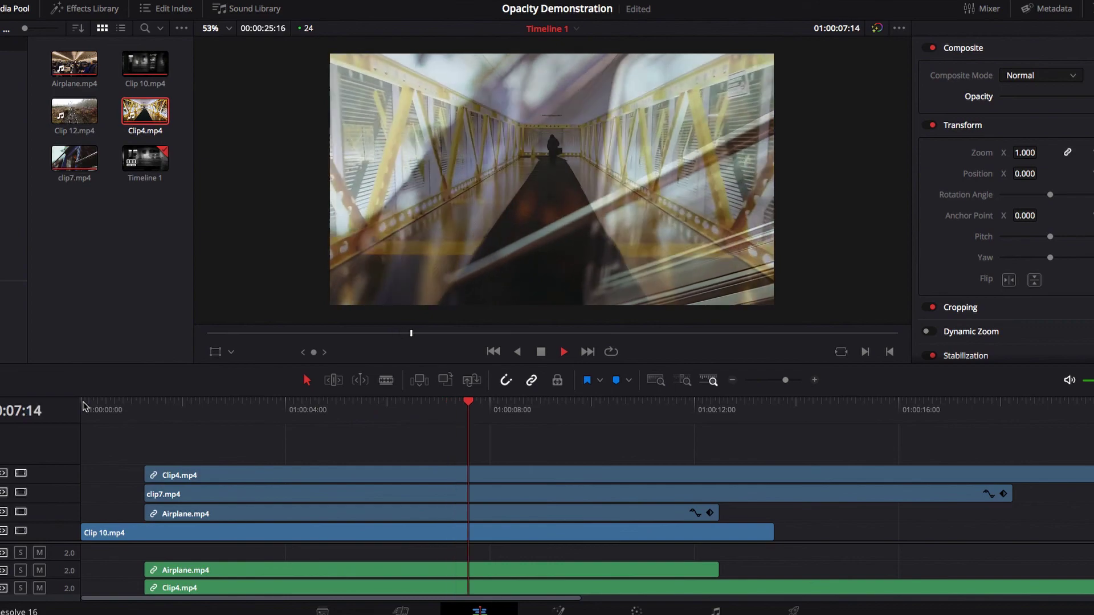
pyautogui.press('space')
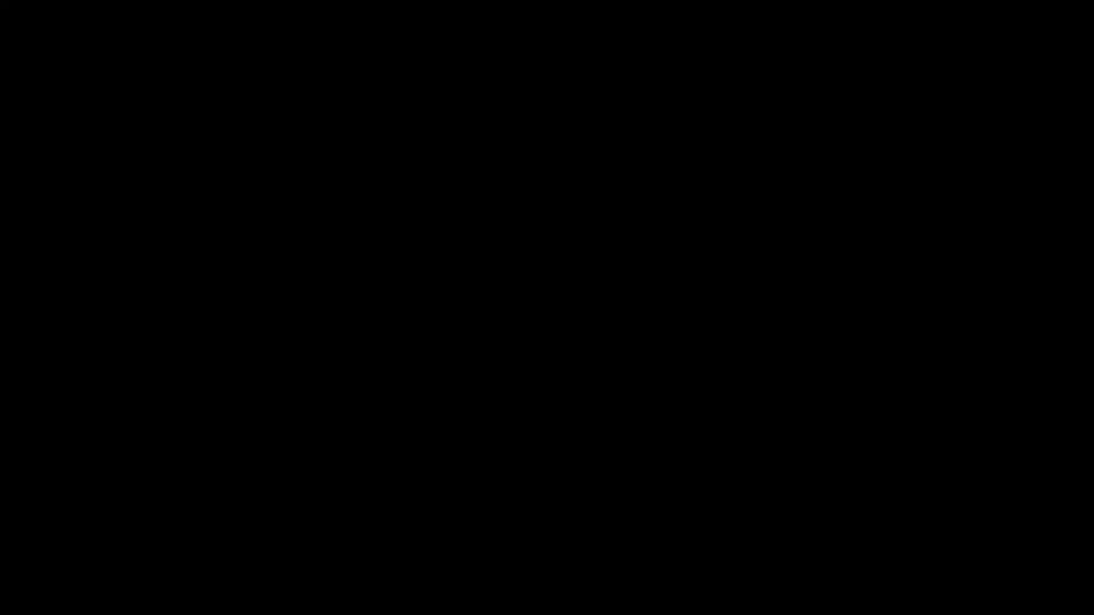